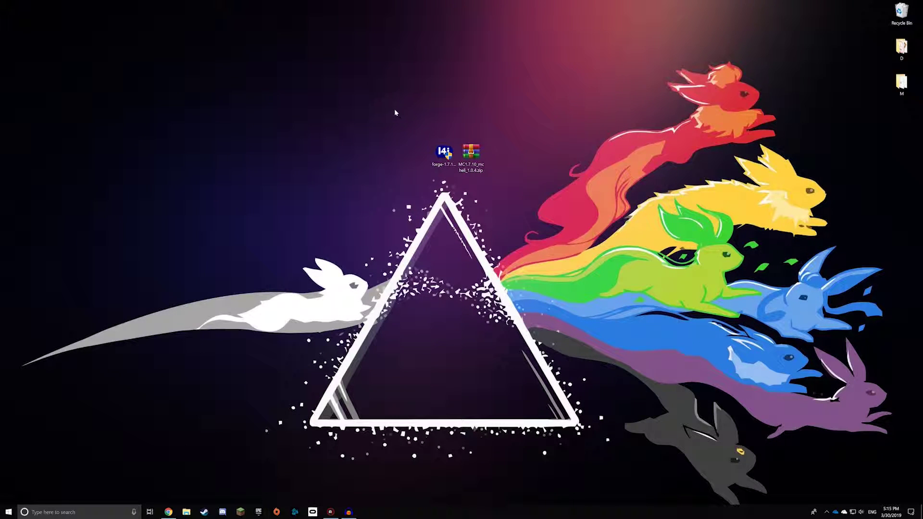
# Select the two downloaded desktop files, then bring up Chrome on the MC Heli wiki Home page.
pyautogui.moveTo(394, 109); pyautogui.dragTo(497, 184)
pyautogui.click(170, 514)
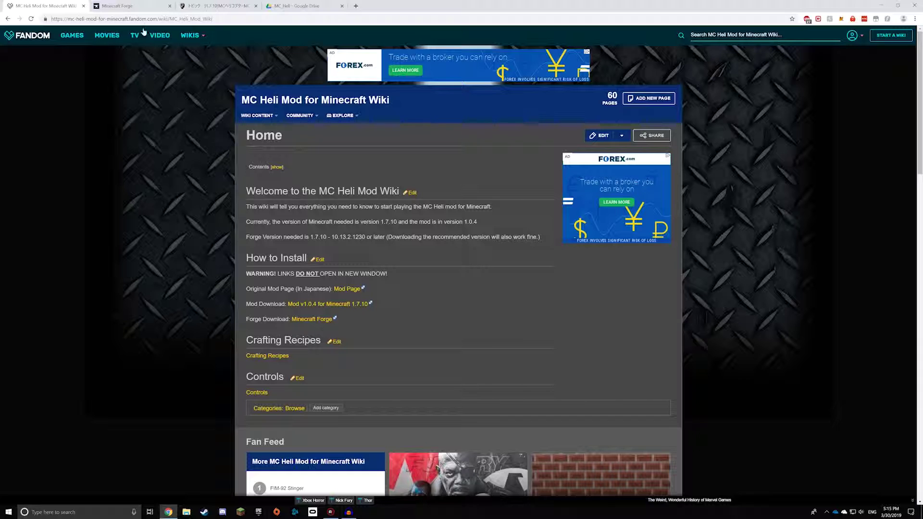
pyautogui.moveTo(212, 19); pyautogui.dragTo(139, 20)
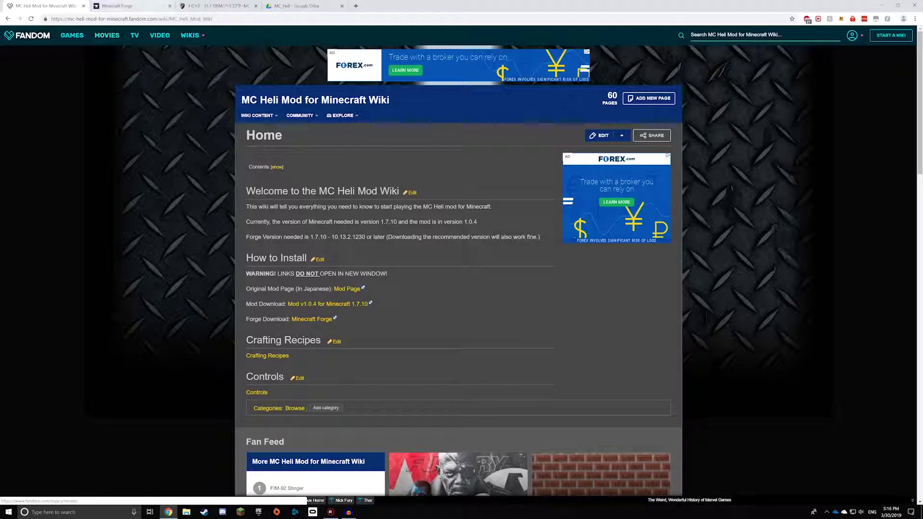
# Download the Forge 1.7.10 Windows installer, skipping the ad page and keeping the file.
pyautogui.click(111, 6)
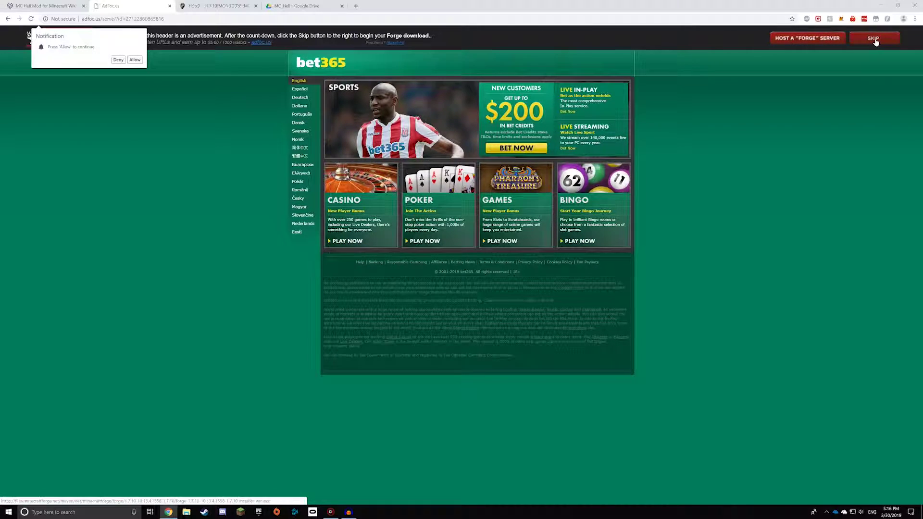
pyautogui.click(875, 42)
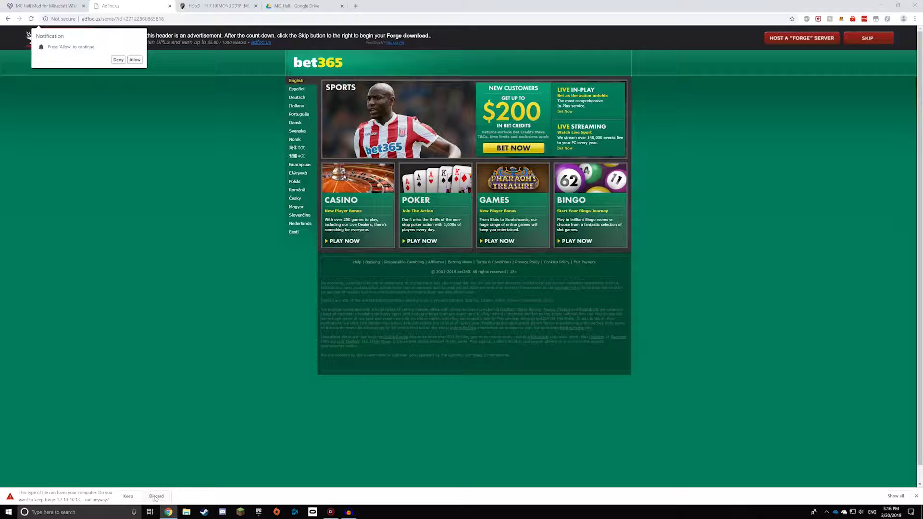
pyautogui.click(127, 498)
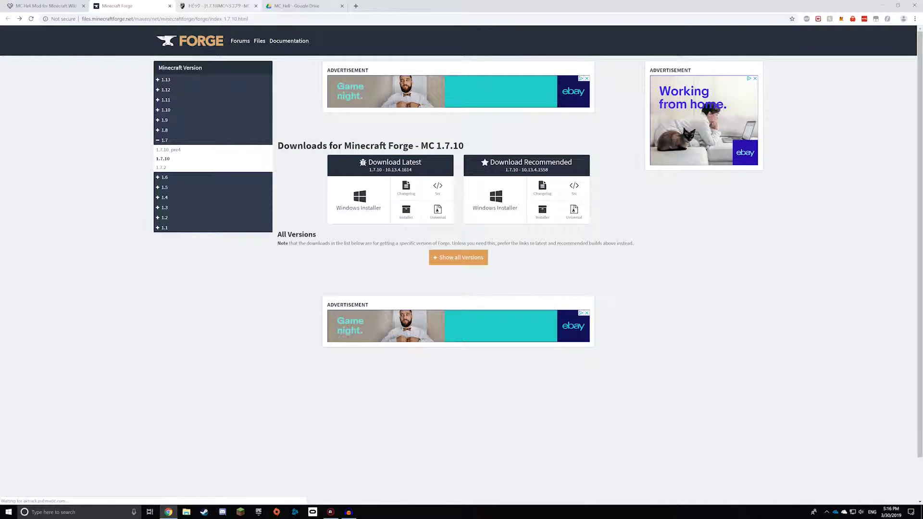
# Restore and re-maximize Chrome, glance at the forum tab, then return to the MC Heli wiki tab.
pyautogui.doubleClick(425, 6)
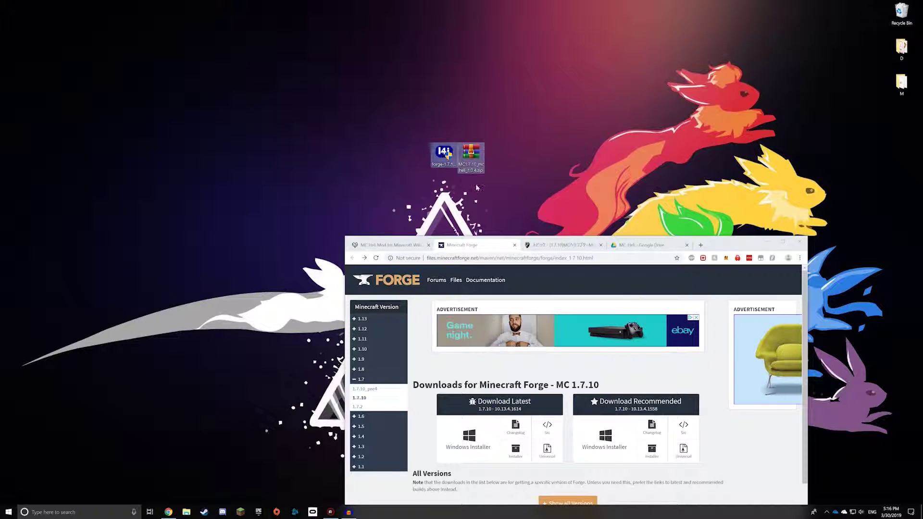
pyautogui.moveTo(731, 243)
pyautogui.mouseDown()
pyautogui.moveTo(705, 196)
pyautogui.moveTo(553, 2)
pyautogui.mouseUp()
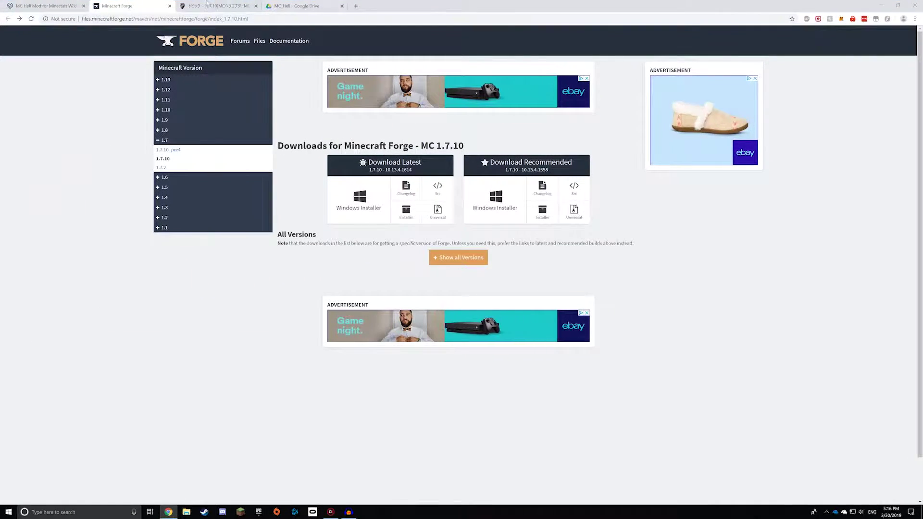
pyautogui.hotkey('ctrl', 'shift', 'Tab')
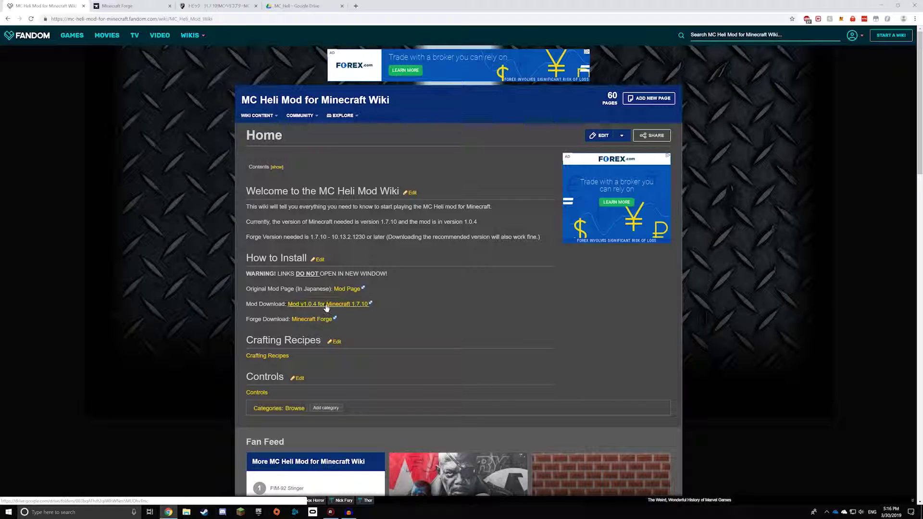
pyautogui.hotkey('ctrl', '3')
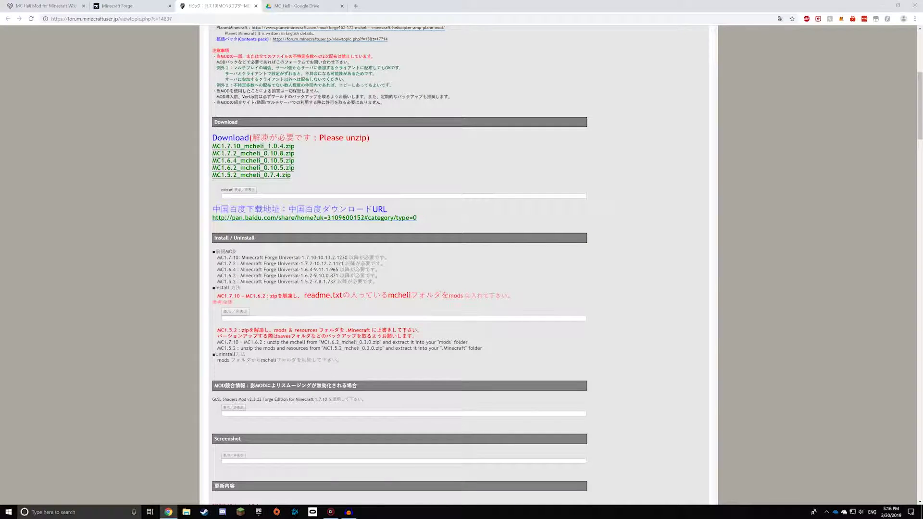
pyautogui.scroll(4, 353, 283)
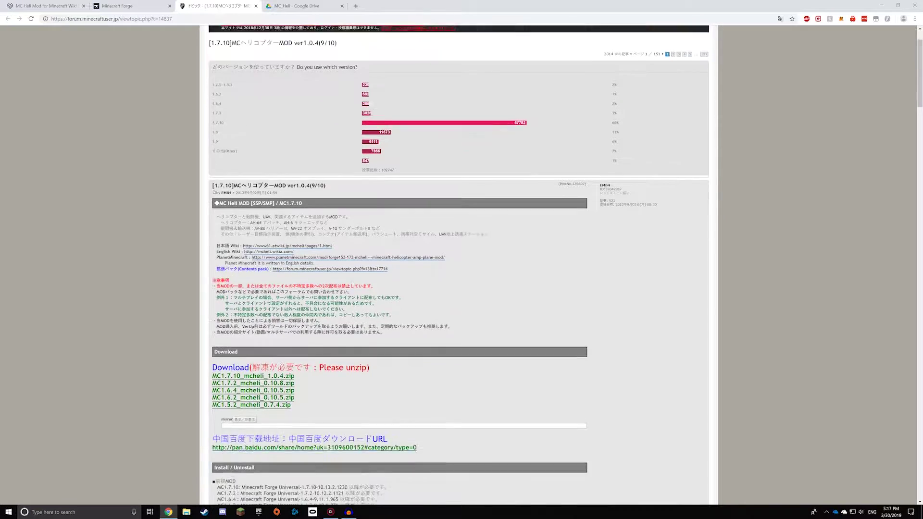
pyautogui.scroll(-3, 353, 282)
pyautogui.scroll(7, 352, 283)
pyautogui.scroll(-7, 353, 283)
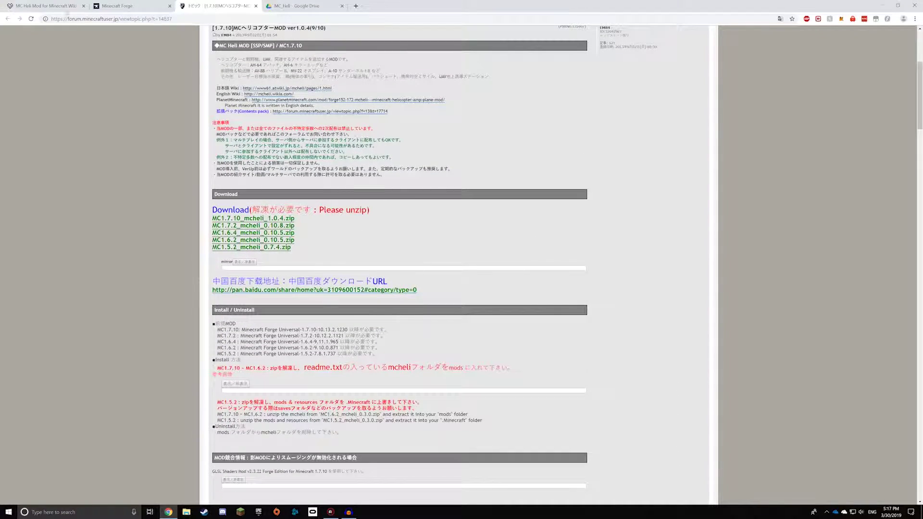
pyautogui.click(45, 6)
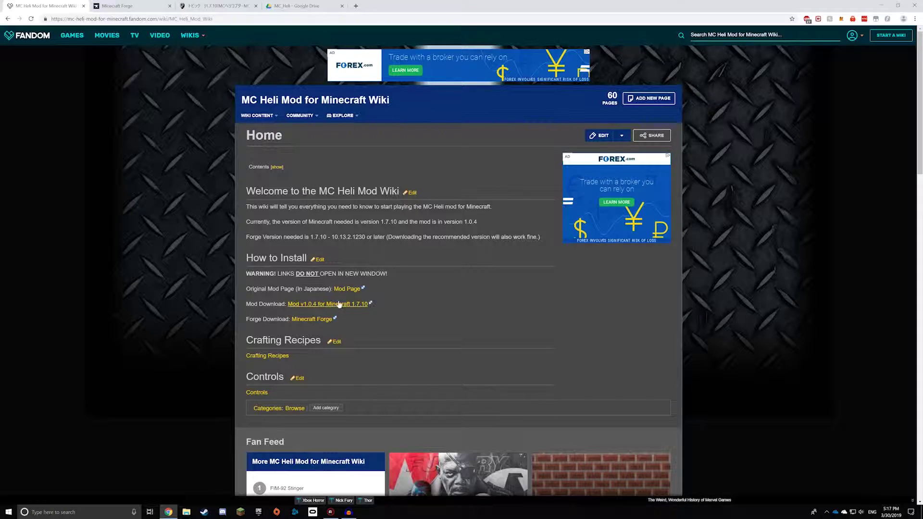
# In the Drive MC_Heli folder, download MC1.7.10_mcheli_1.0.4.zip despite the virus-scan warning.
pyautogui.click(303, 6)
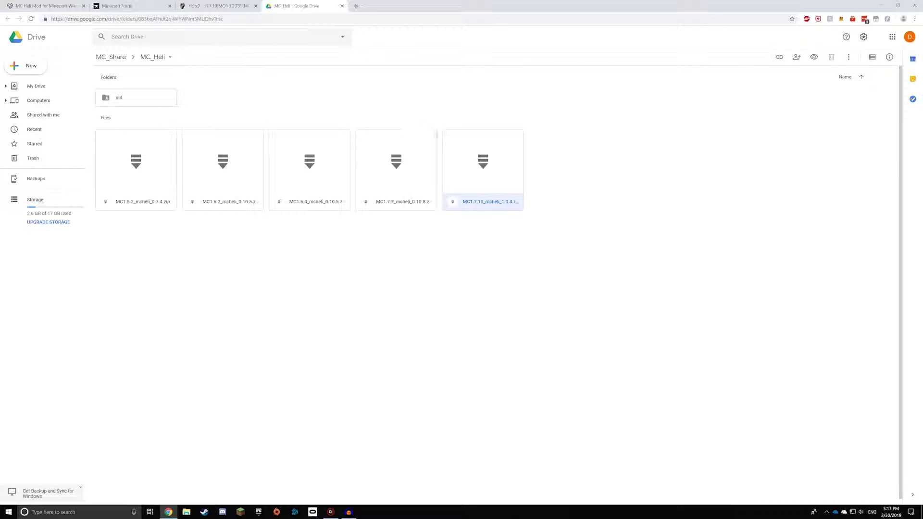
pyautogui.rightClick(481, 174)
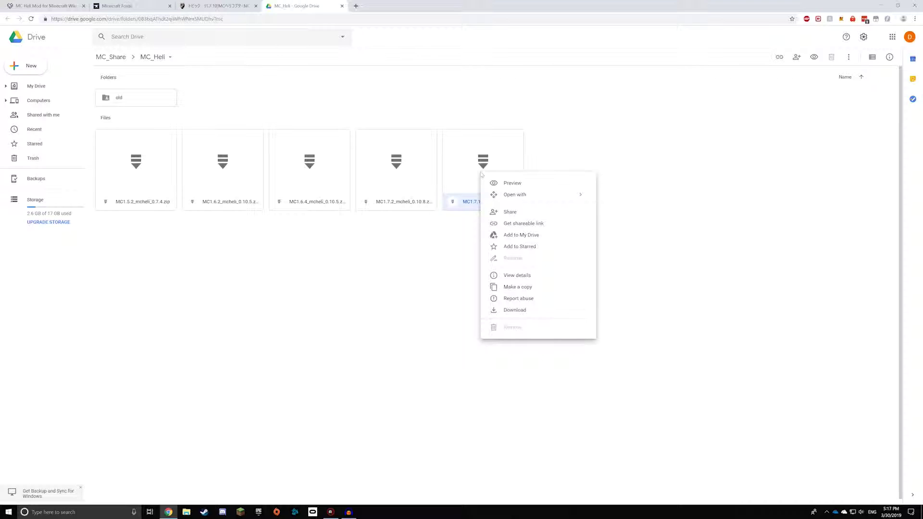
pyautogui.click(514, 311)
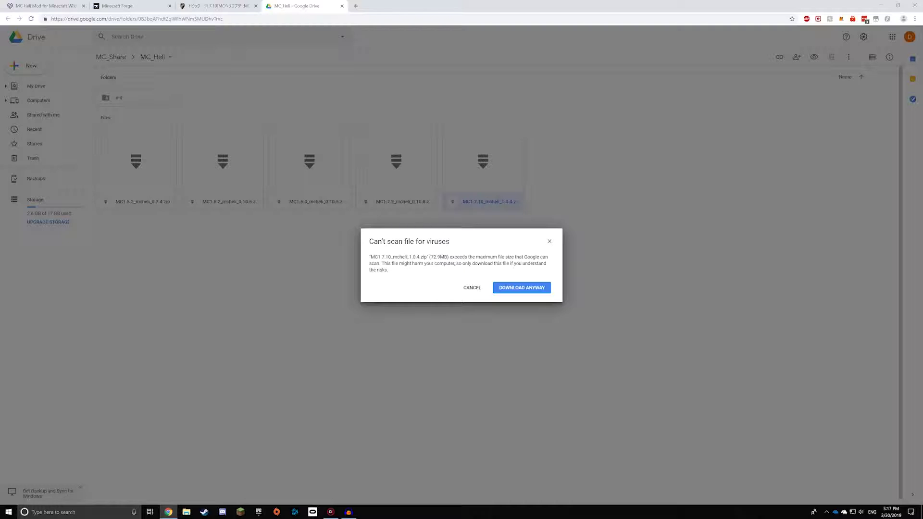
pyautogui.moveTo(450, 255); pyautogui.dragTo(536, 257)
pyautogui.click(537, 257)
pyautogui.click(517, 291)
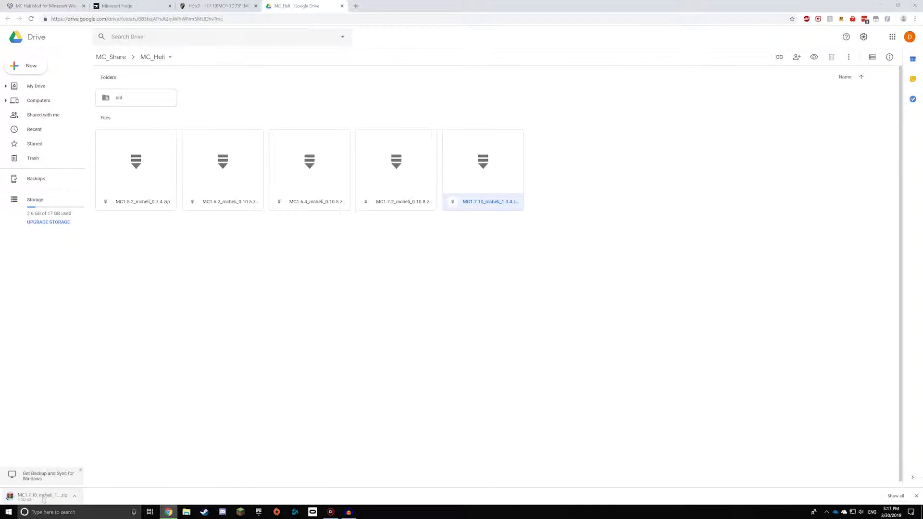
# Cancel the mcheli zip download and dismiss the downloads bar.
pyautogui.click(74, 497)
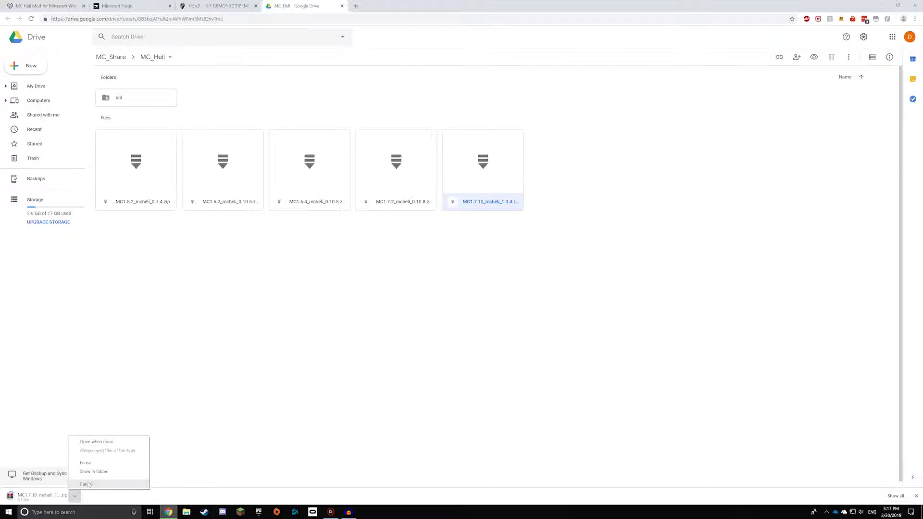
pyautogui.click(89, 485)
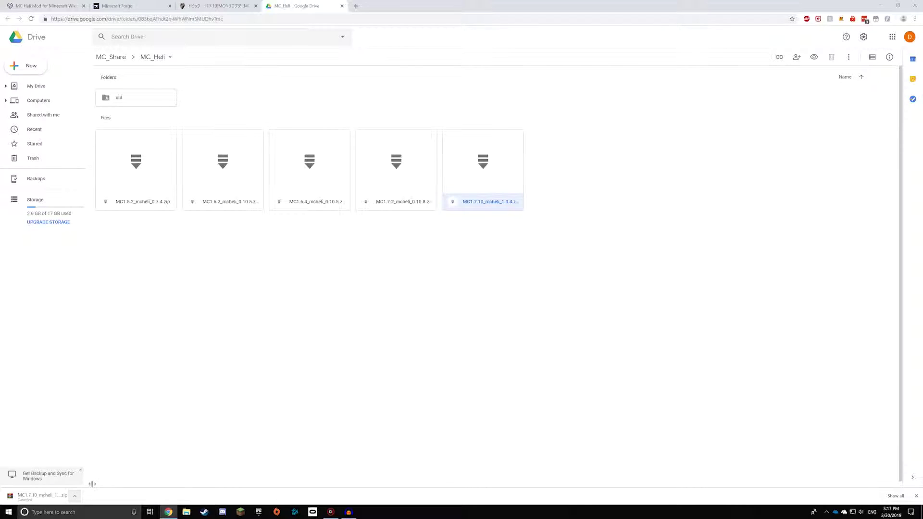
pyautogui.click(916, 495)
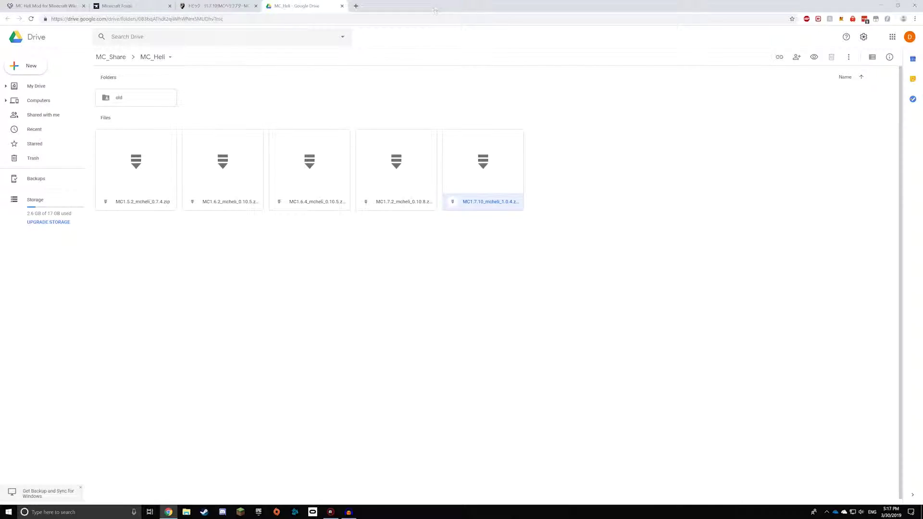
# Resize the browser, then open the MC1.7.10 mcheli zip from the desktop in WinRAR.
pyautogui.moveTo(435, 6)
pyautogui.mouseDown()
pyautogui.moveTo(426, 22)
pyautogui.moveTo(425, 127)
pyautogui.mouseUp()
pyautogui.doubleClick(565, 128)
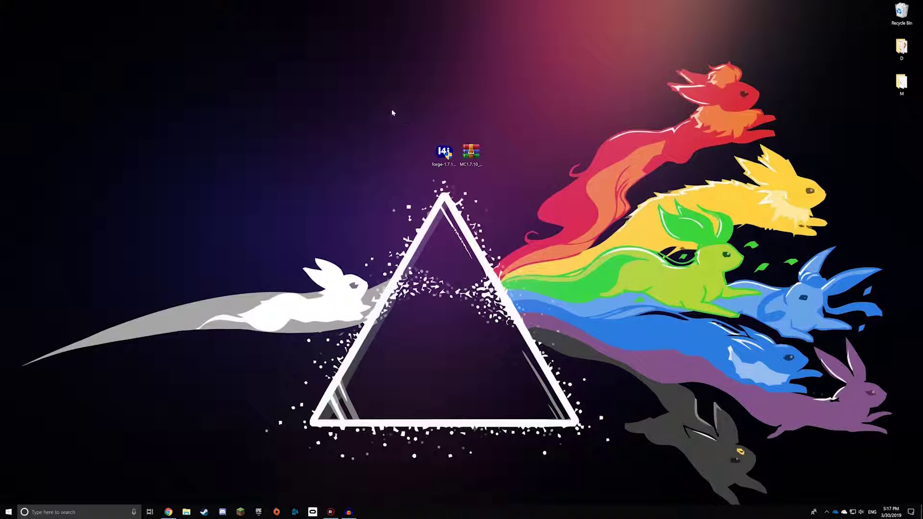
pyautogui.moveTo(392, 112)
pyautogui.mouseDown()
pyautogui.moveTo(457, 144)
pyautogui.moveTo(502, 181)
pyautogui.mouseUp()
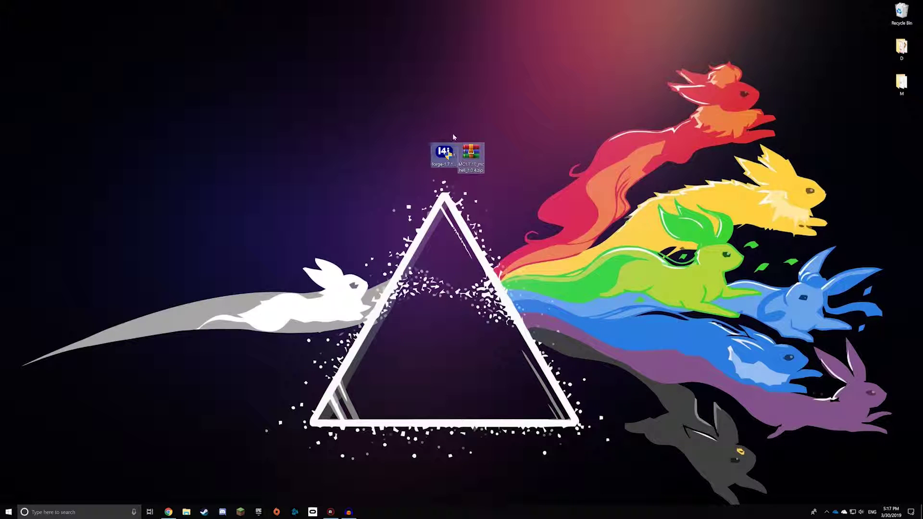
pyautogui.click(472, 154)
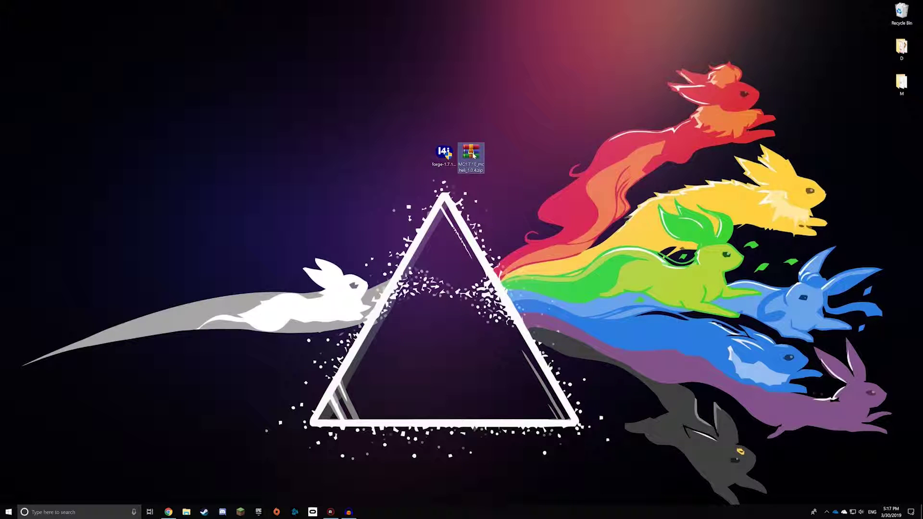
pyautogui.doubleClick(474, 155)
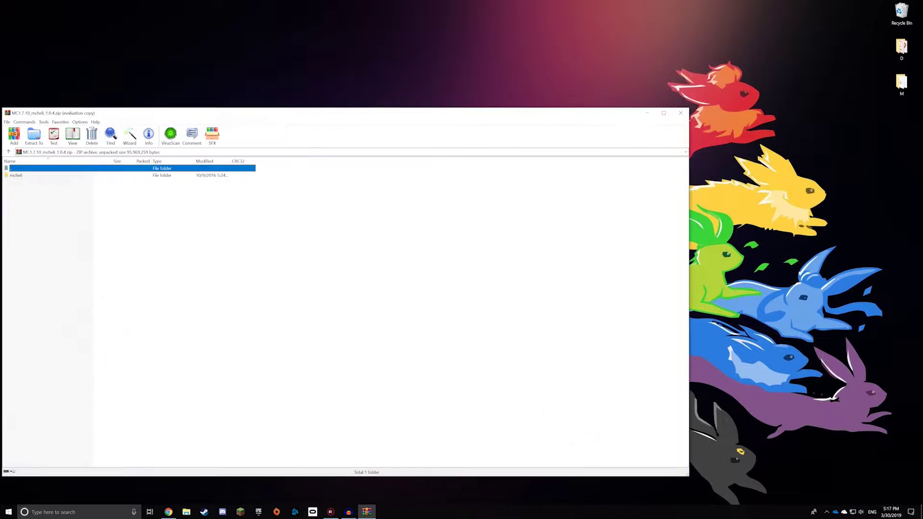
# Drag the mcheli folder from the archive onto the desktop and close WinRAR.
pyautogui.moveTo(328, 125)
pyautogui.mouseDown()
pyautogui.moveTo(518, 169)
pyautogui.moveTo(551, 119)
pyautogui.mouseUp()
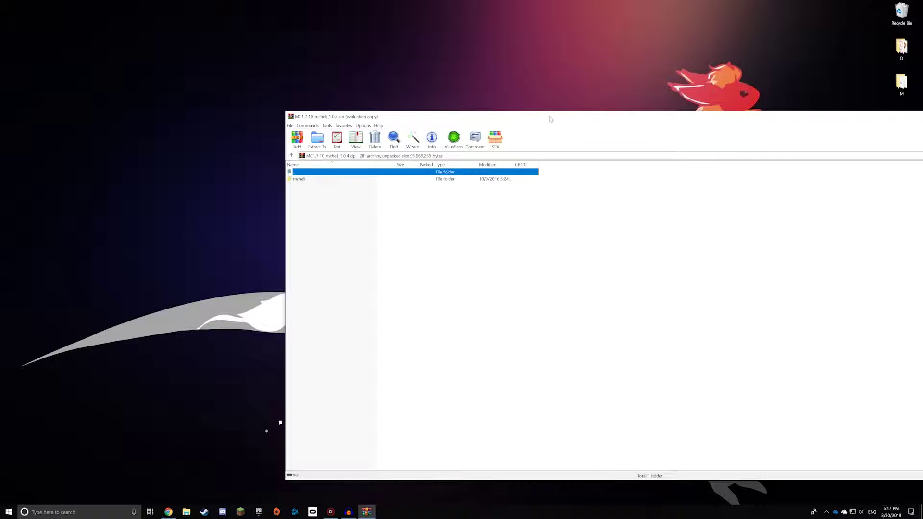
pyautogui.moveTo(543, 117)
pyautogui.mouseDown()
pyautogui.moveTo(601, 169)
pyautogui.moveTo(689, 157)
pyautogui.moveTo(693, 179)
pyautogui.moveTo(758, 84)
pyautogui.mouseUp()
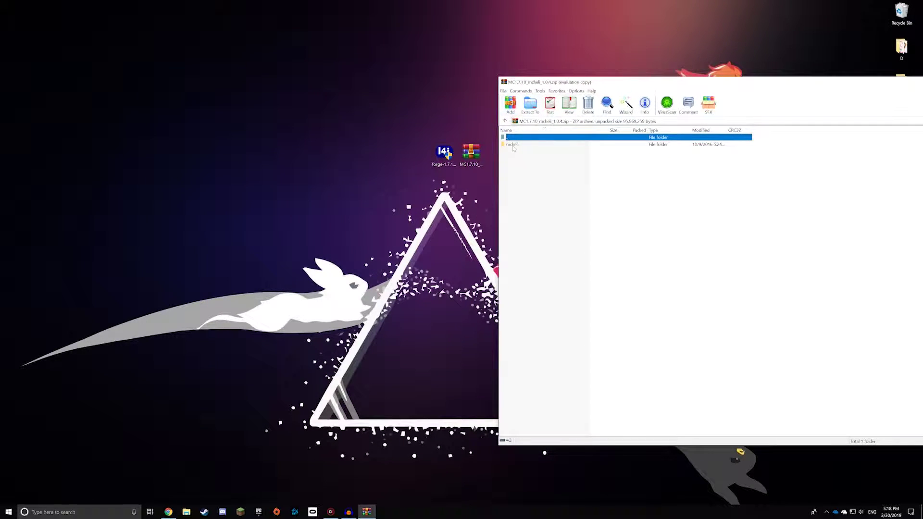
pyautogui.moveTo(514, 146)
pyautogui.mouseDown()
pyautogui.moveTo(478, 136)
pyautogui.moveTo(465, 107)
pyautogui.mouseUp()
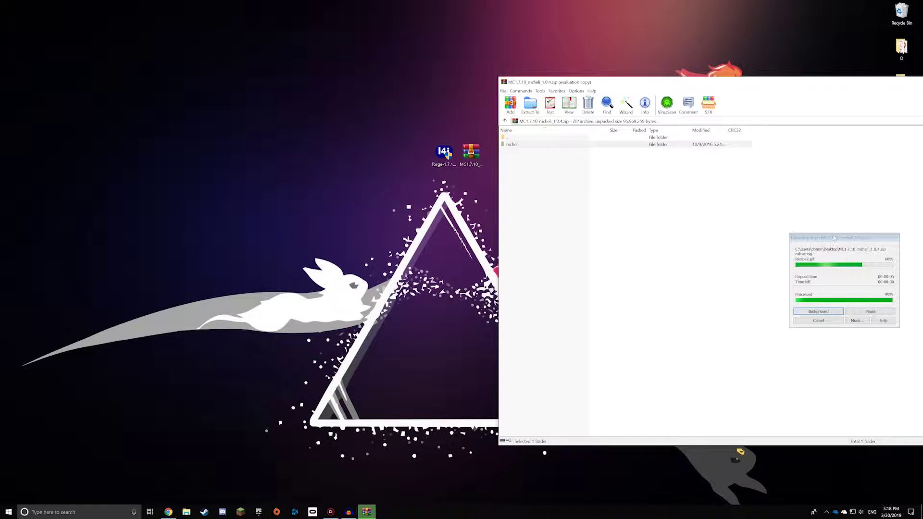
pyautogui.moveTo(471, 84); pyautogui.dragTo(471, 119)
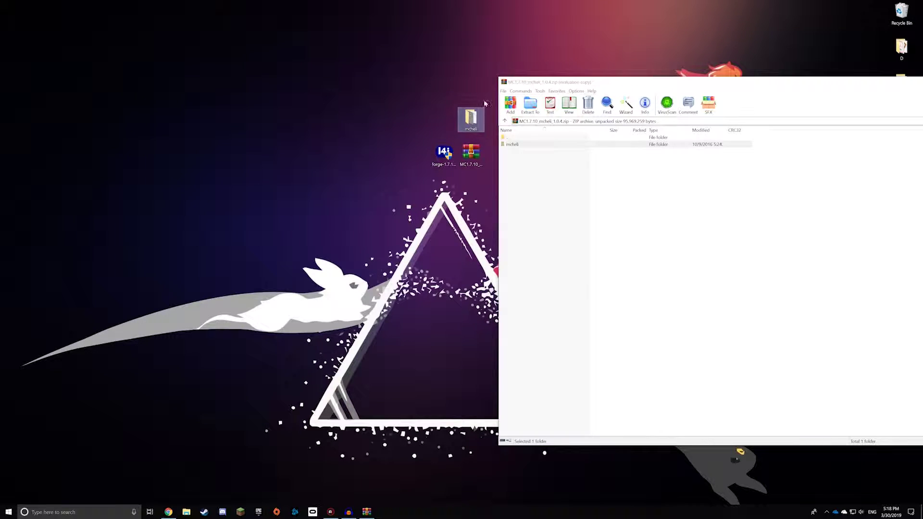
pyautogui.moveTo(543, 85); pyautogui.dragTo(107, 111)
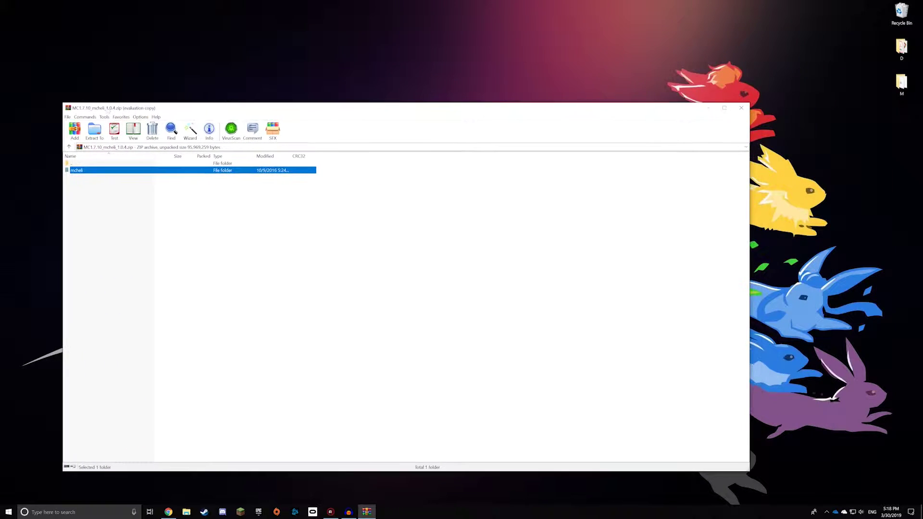
pyautogui.click(741, 108)
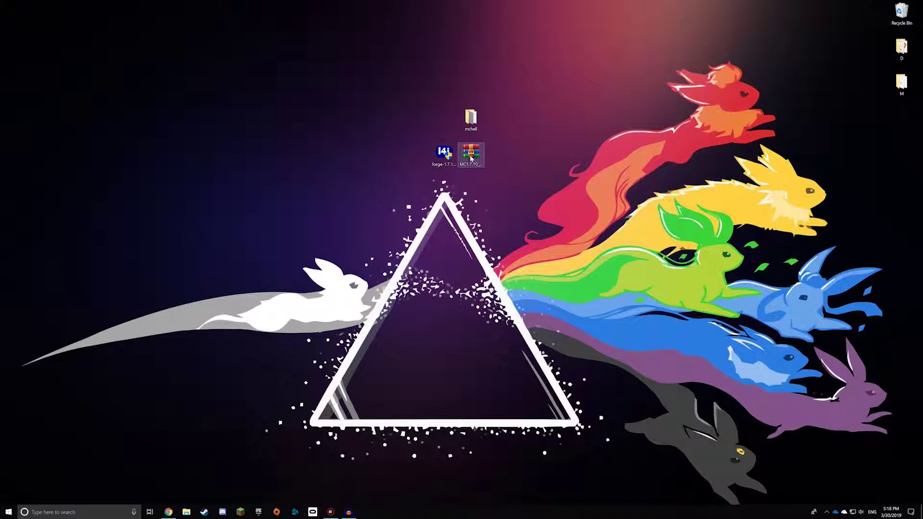
pyautogui.moveTo(470, 161); pyautogui.dragTo(470, 195)
pyautogui.moveTo(470, 123); pyautogui.dragTo(478, 163)
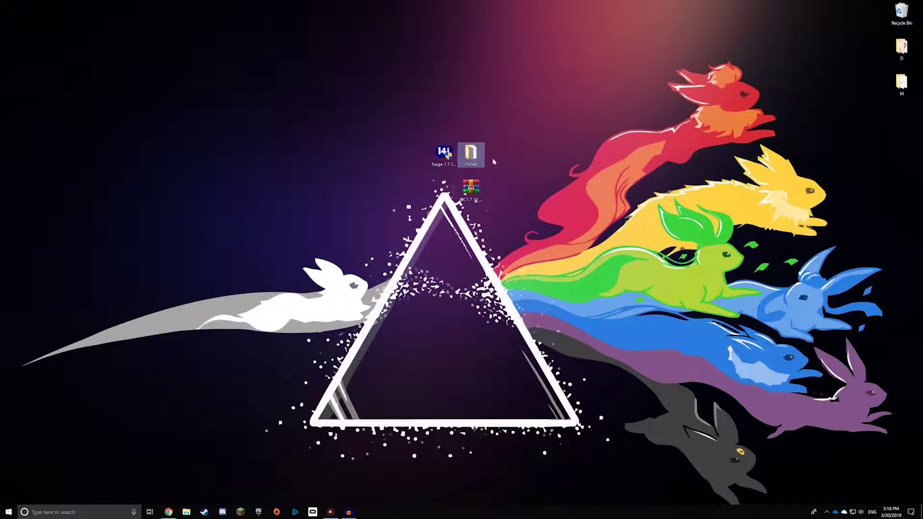
pyautogui.click(446, 156)
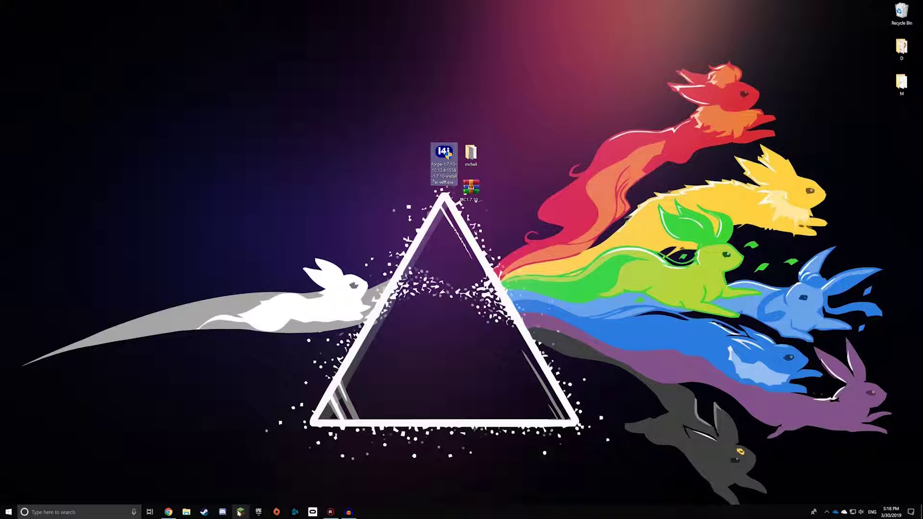
# Open the Minecraft Launcher and browse the installed game versions list.
pyautogui.click(239, 512)
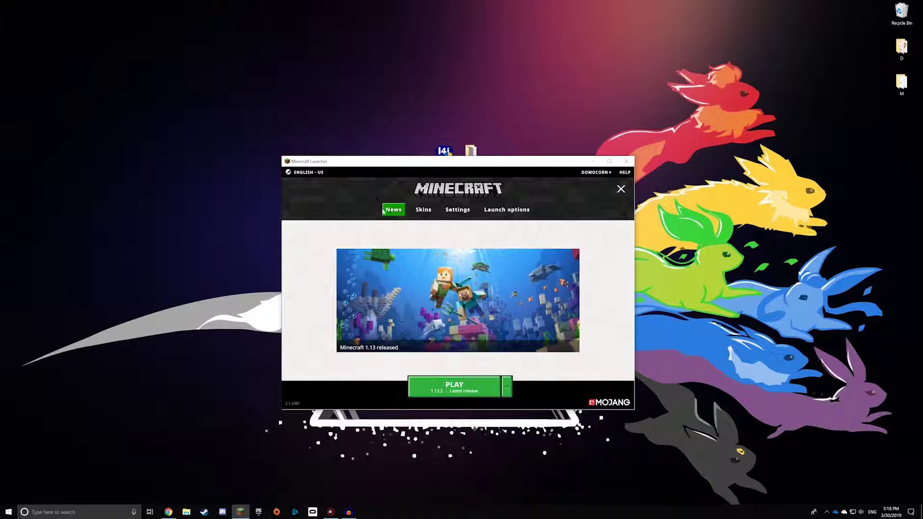
pyautogui.click(507, 387)
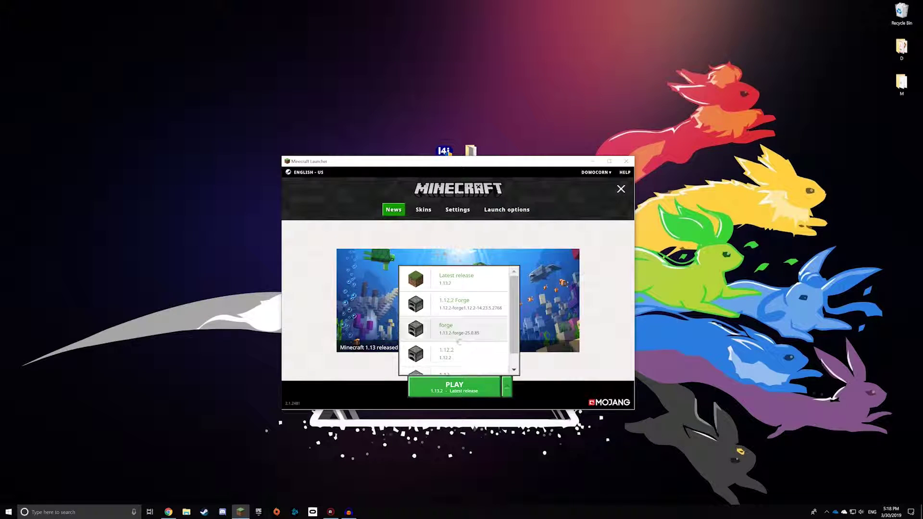
pyautogui.scroll(-1, 447, 306)
pyautogui.scroll(1, 447, 306)
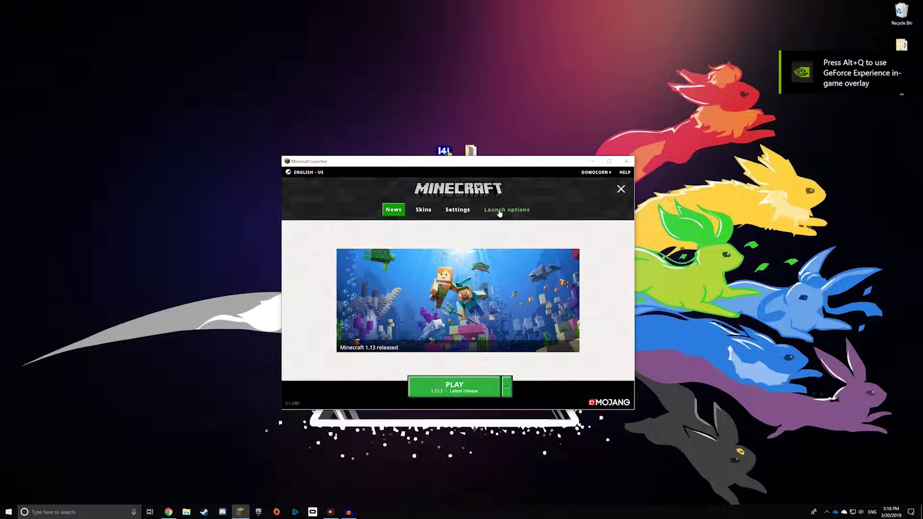
pyautogui.click(618, 190)
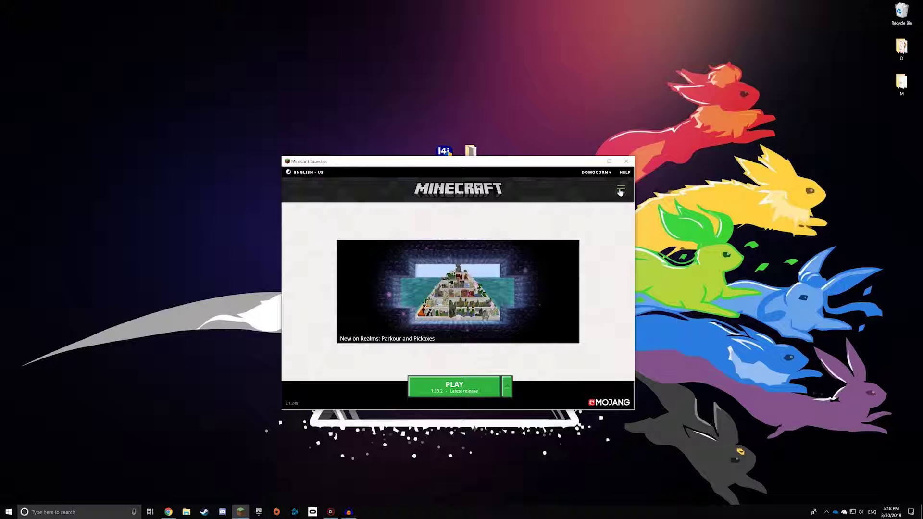
pyautogui.click(619, 191)
# Add a new installation named 1.7.10 using release 1.7.10 and save it.
pyautogui.click(506, 213)
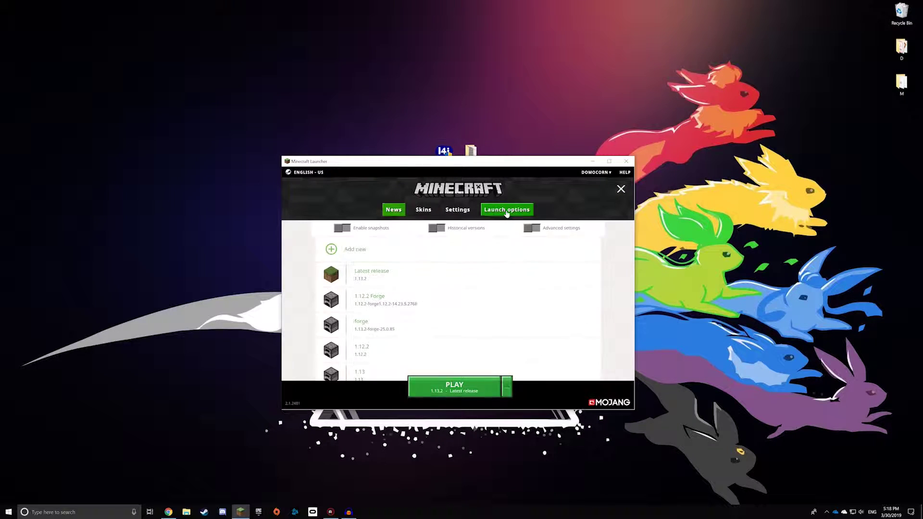
pyautogui.click(345, 251)
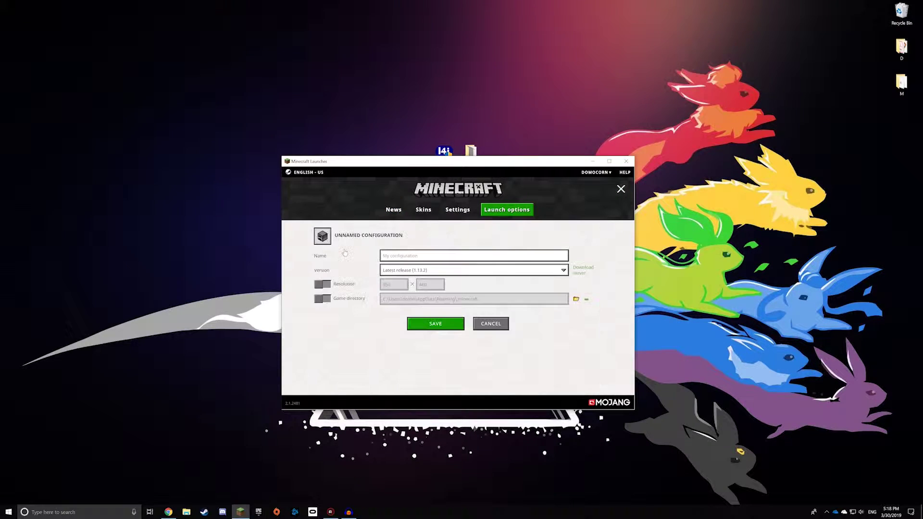
pyautogui.write('1.7.10')
pyautogui.click(426, 270)
pyautogui.scroll(-5, 412, 337)
pyautogui.click(412, 350)
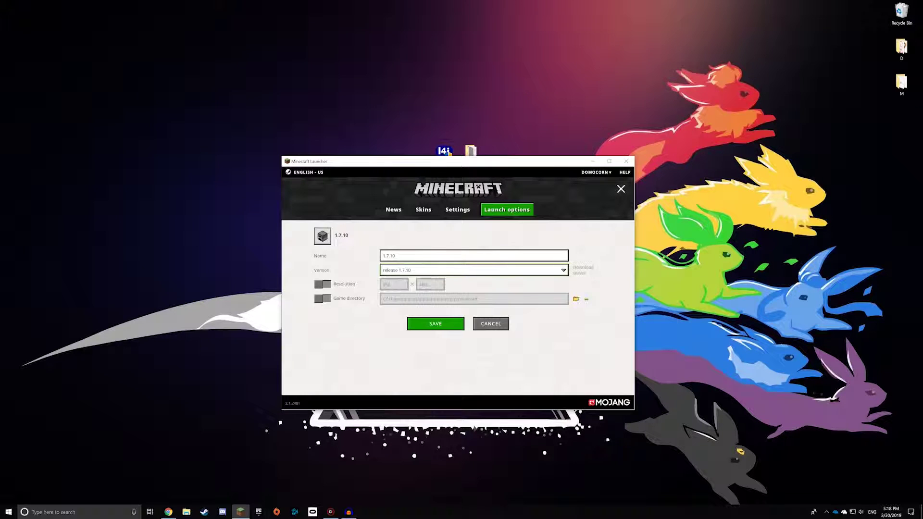
pyautogui.click(435, 323)
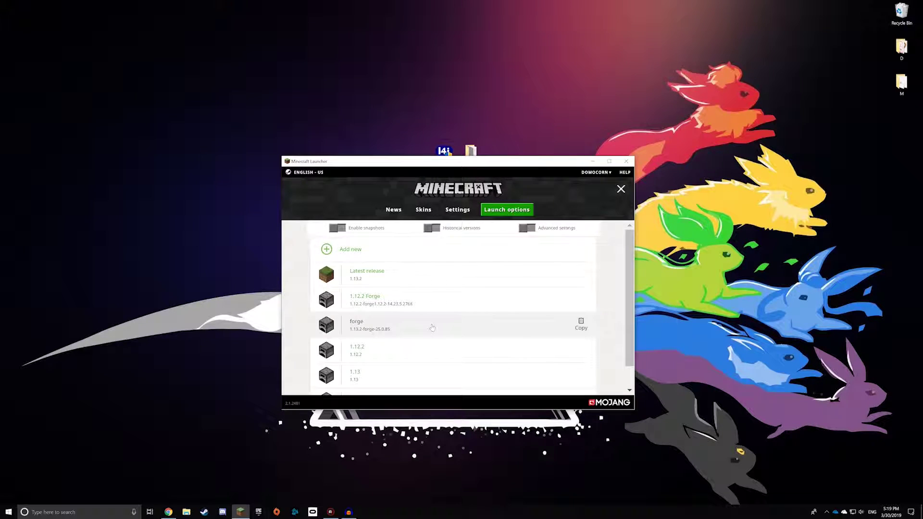
# Select the 1.7.10 installation beside PLAY, launch Minecraft, then close the game.
pyautogui.click(393, 210)
pyautogui.click(503, 388)
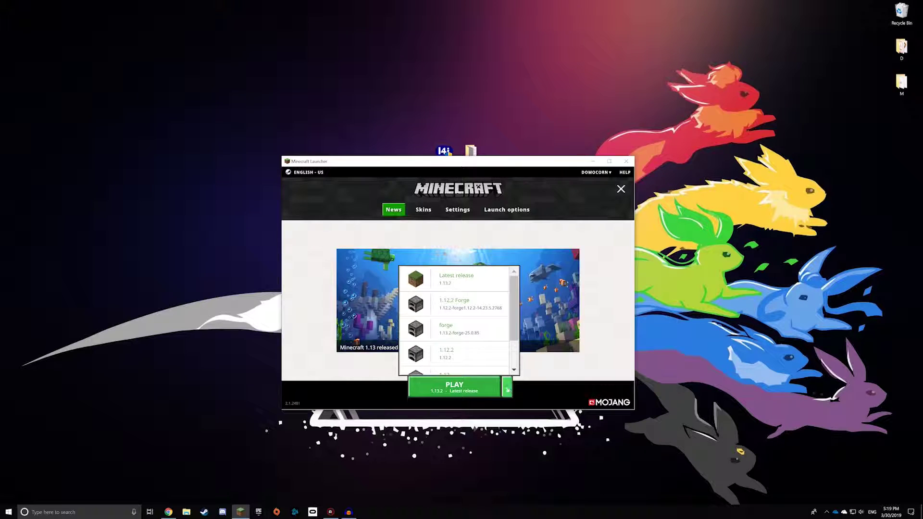
pyautogui.scroll(-5, 452, 303)
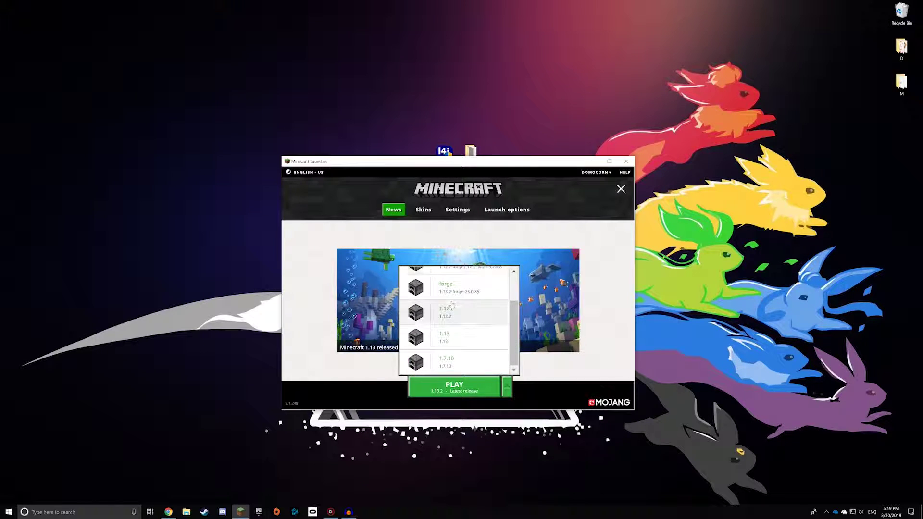
pyautogui.click(456, 358)
pyautogui.click(459, 384)
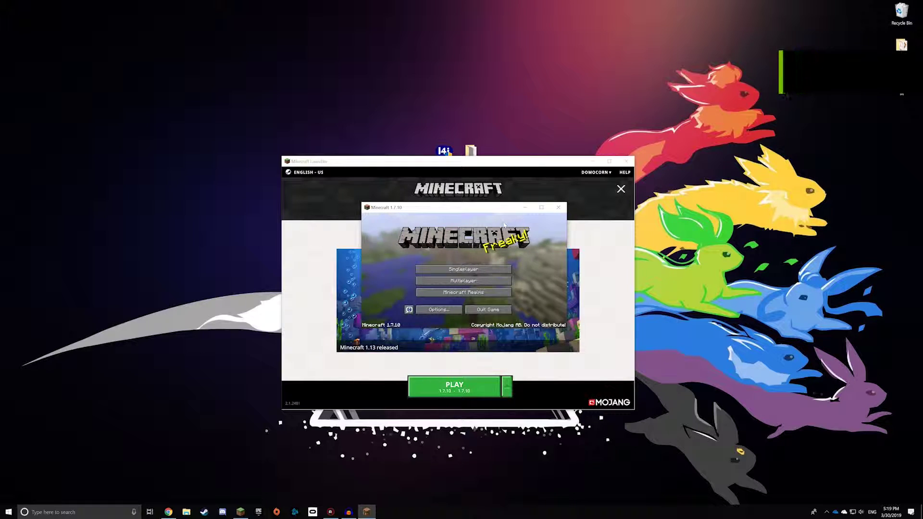
pyautogui.click(487, 309)
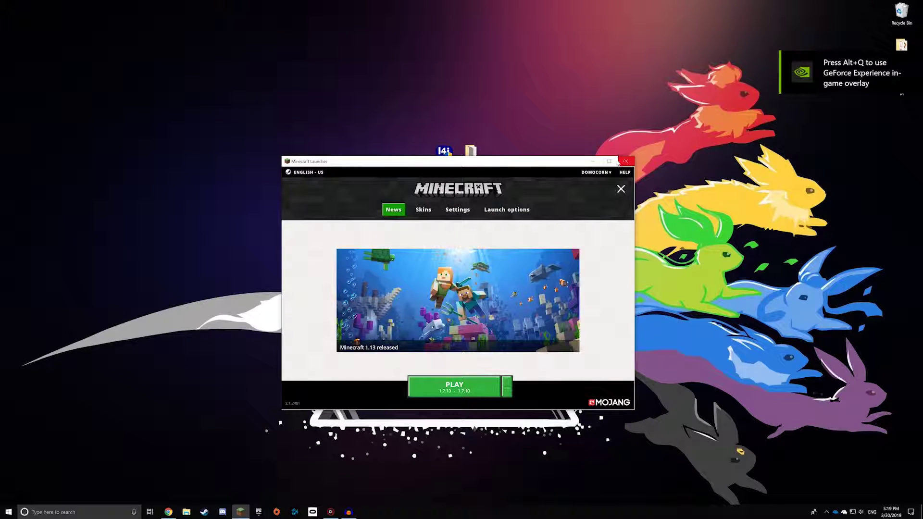
# Run the Forge installer and install the 10.13.4.1558 client for Minecraft 1.7.10.
pyautogui.moveTo(573, 161); pyautogui.dragTo(579, 198)
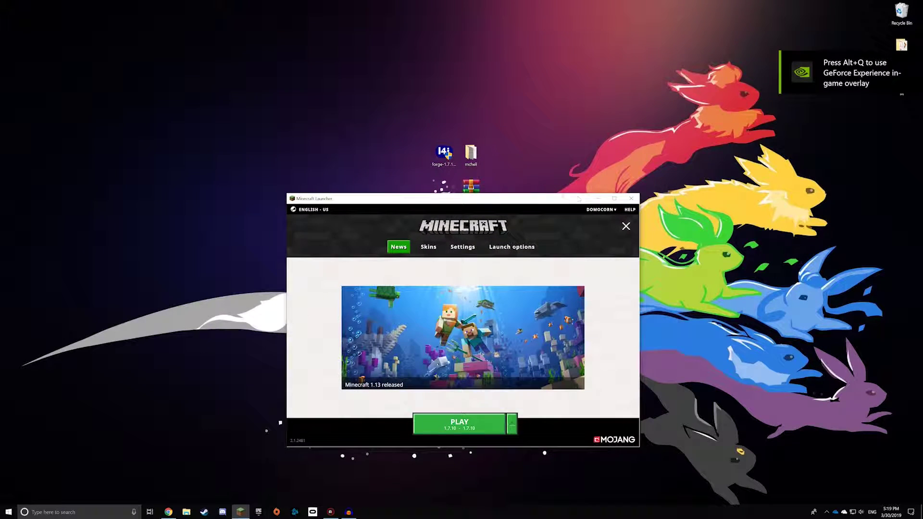
pyautogui.click(441, 143)
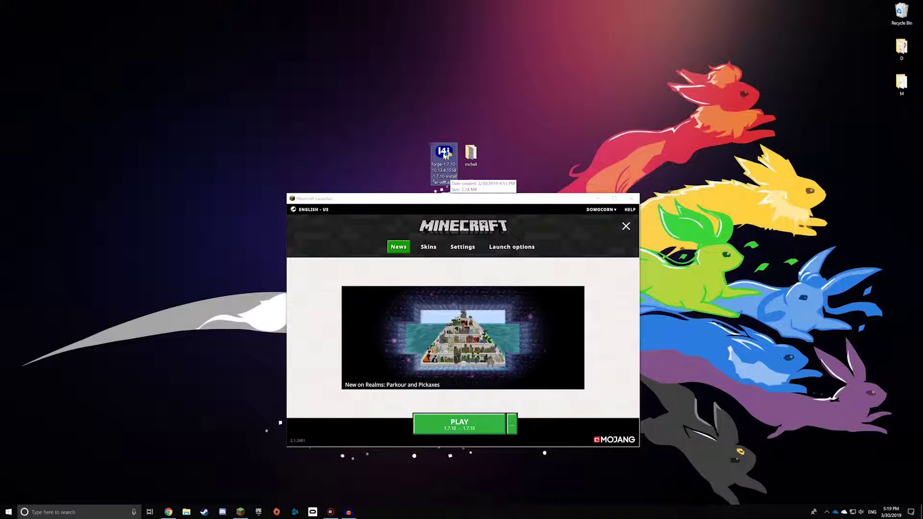
pyautogui.doubleClick(445, 155)
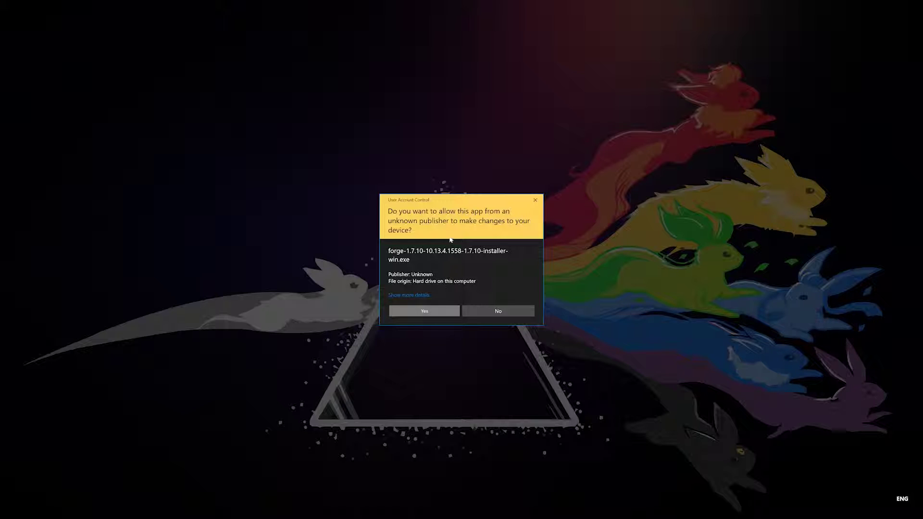
pyautogui.click(424, 311)
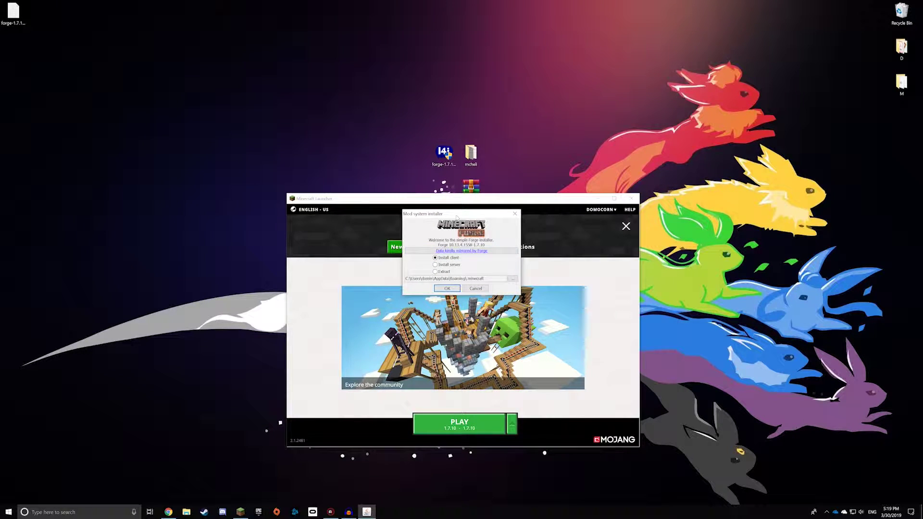
pyautogui.moveTo(428, 213); pyautogui.dragTo(435, 97)
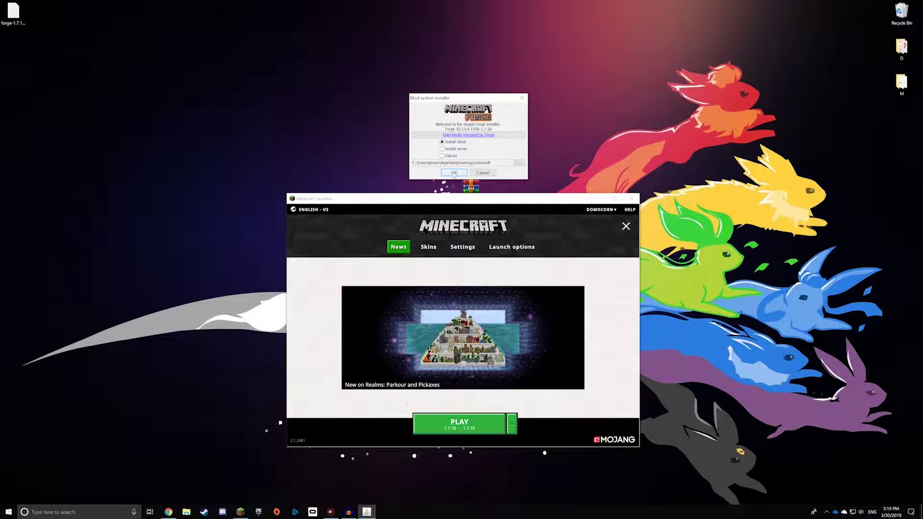
pyautogui.click(454, 173)
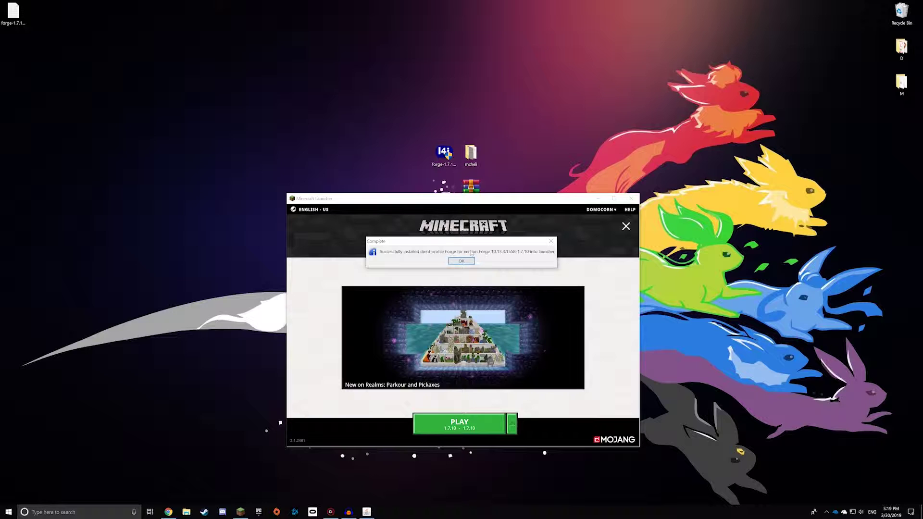
pyautogui.click(464, 261)
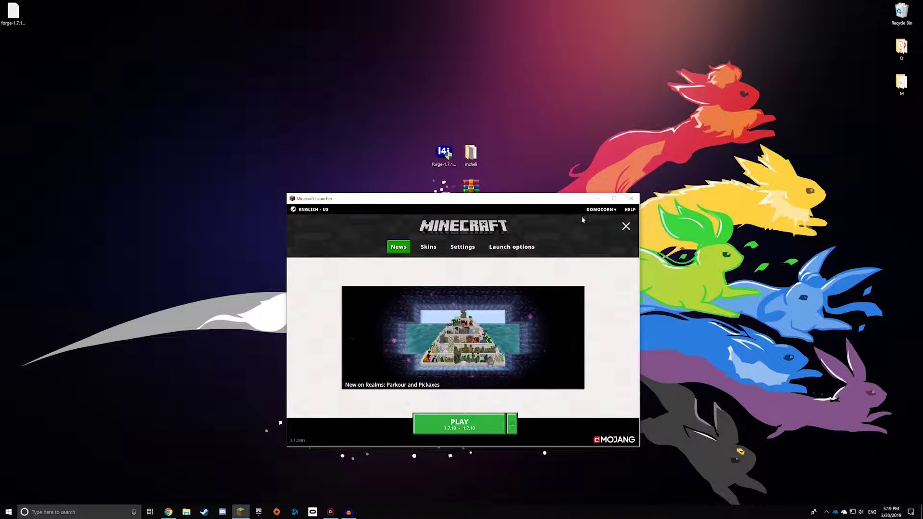
# Add an installation named MCHeli using release 1.7.10-Forge10.13.4.1558-1.7.10 and save it.
pyautogui.click(510, 250)
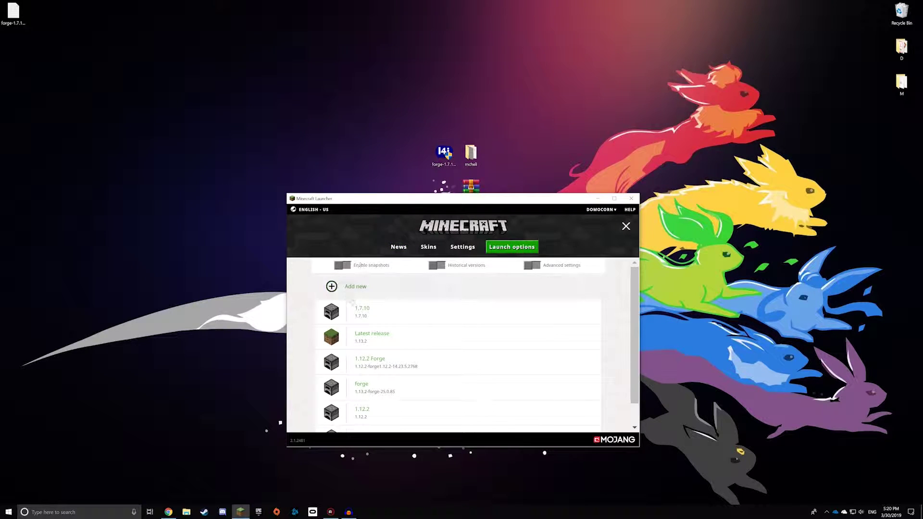
pyautogui.click(351, 288)
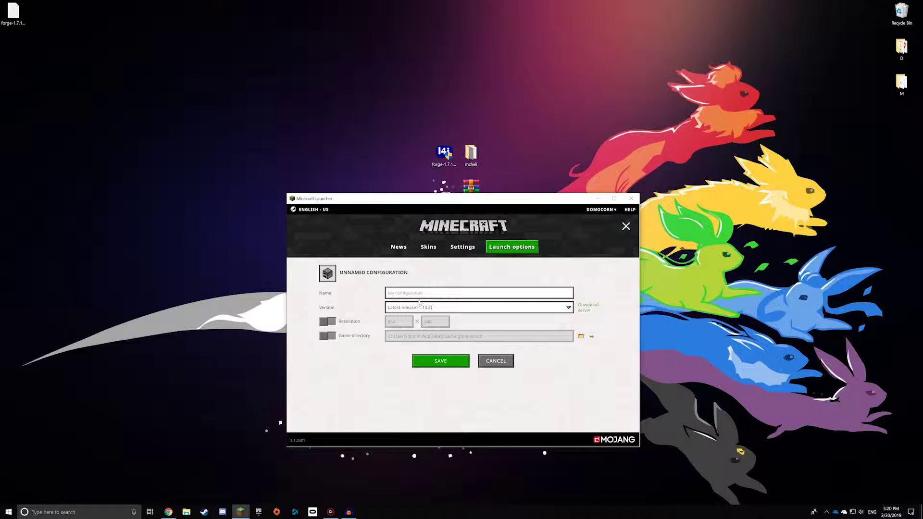
pyautogui.click(479, 293)
pyautogui.write('MCHeli')
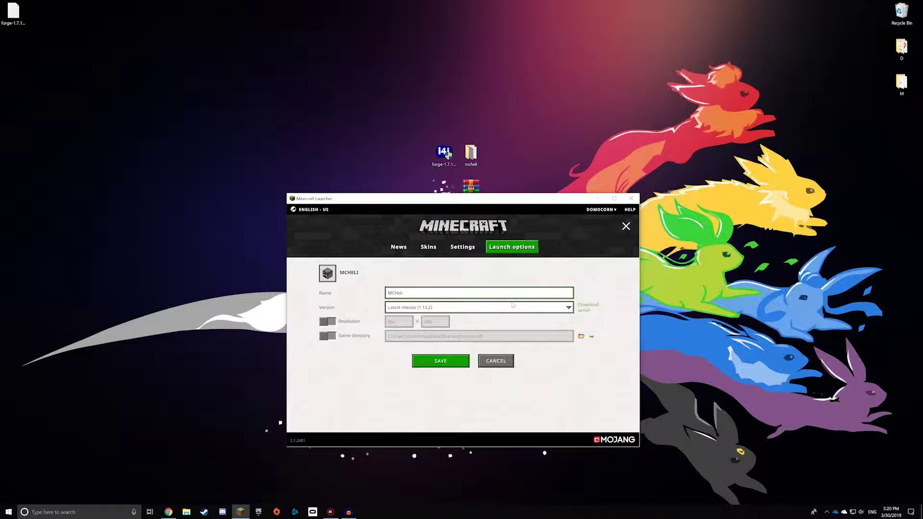
pyautogui.click(419, 308)
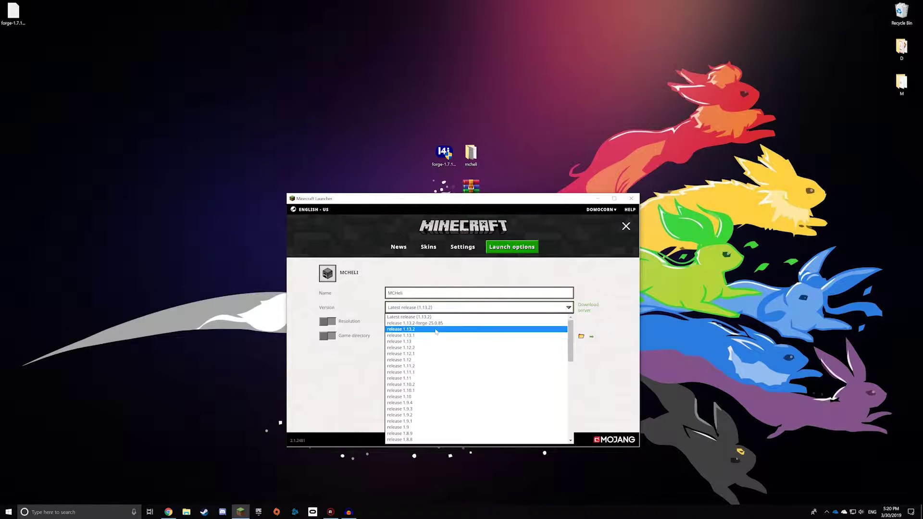
pyautogui.scroll(-10, 442, 371)
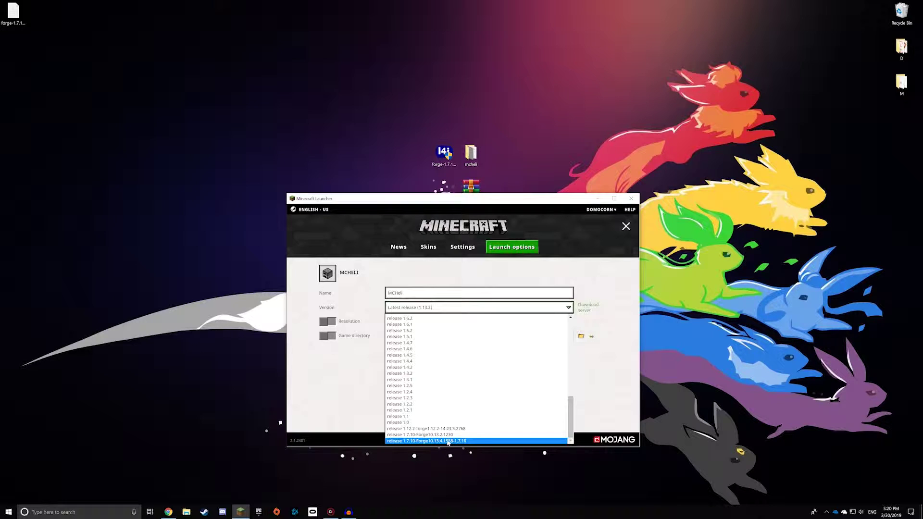
pyautogui.click(448, 441)
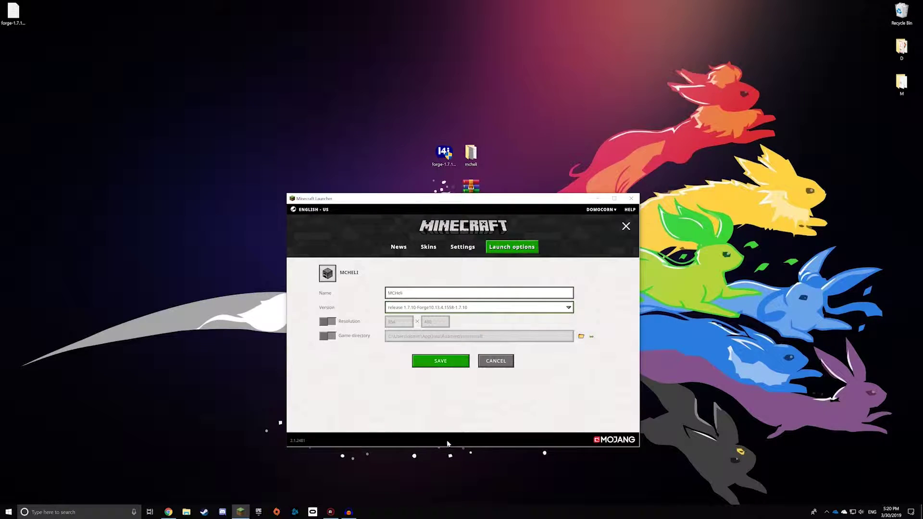
pyautogui.click(440, 361)
pyautogui.click(400, 248)
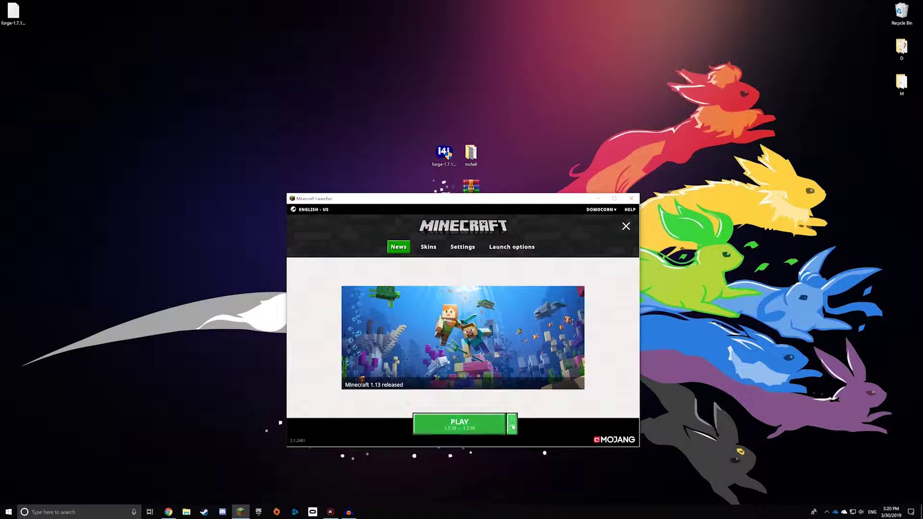
# Choose the MCHeli Forge installation, launch Minecraft to the title screen, then quit the game.
pyautogui.click(513, 427)
pyautogui.scroll(2, 458, 338)
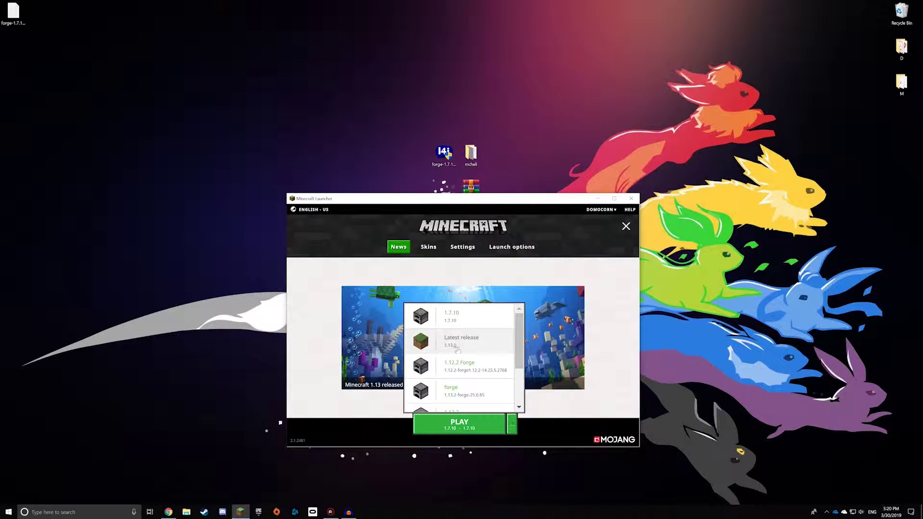
pyautogui.scroll(-5, 458, 350)
pyautogui.click(460, 404)
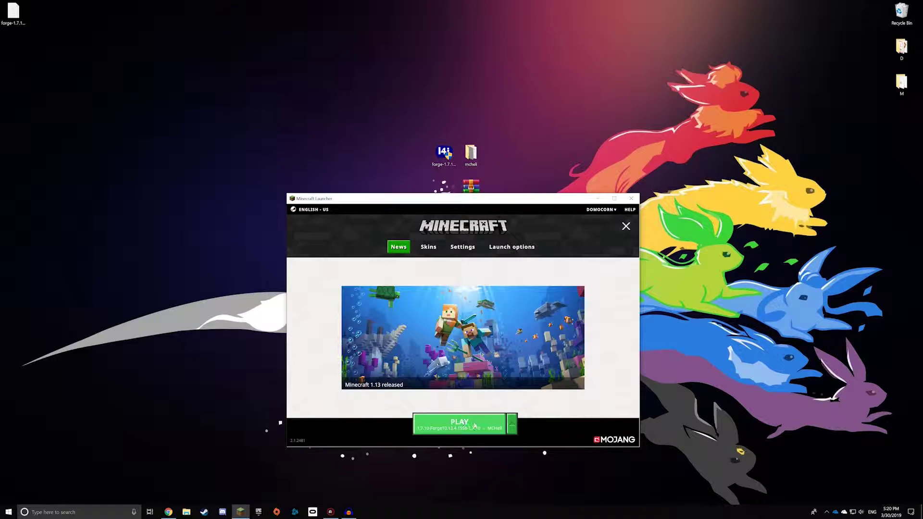
pyautogui.click(474, 426)
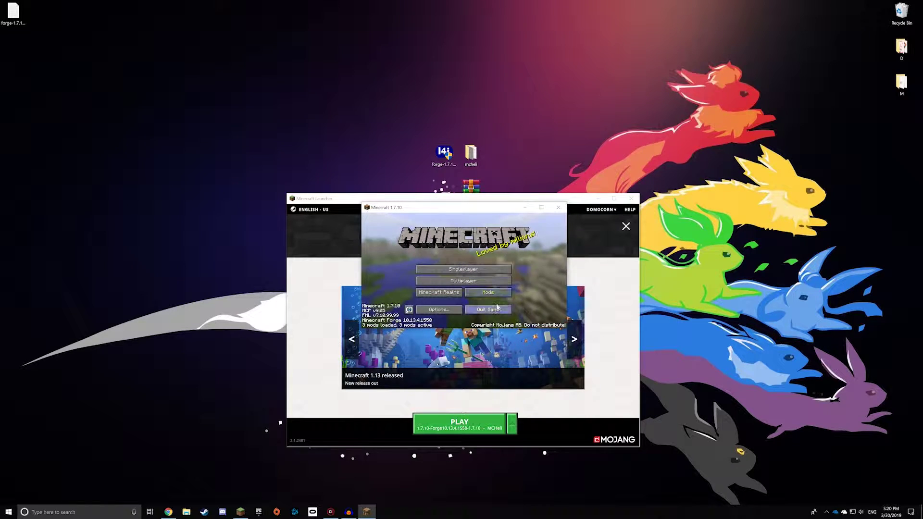
pyautogui.click(488, 310)
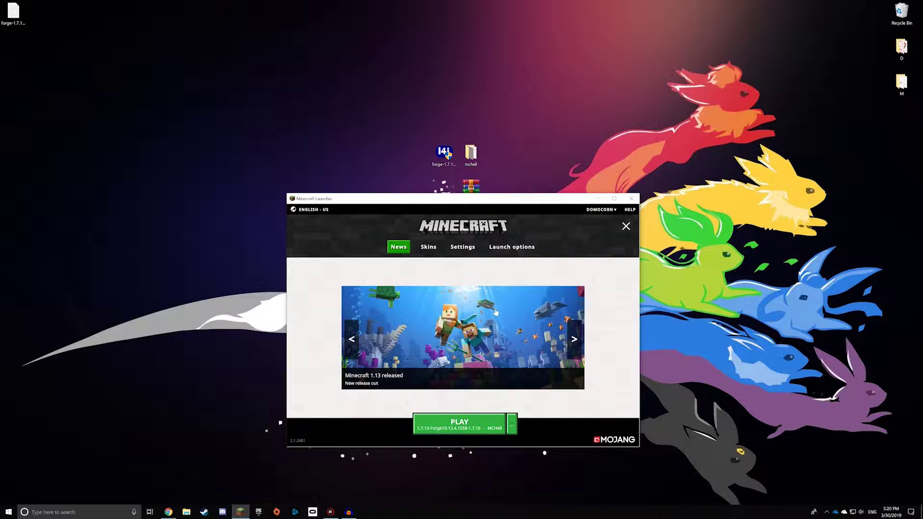
# Open the AppData Roaming folder in File Explorer via Run with %appdata%.
pyautogui.press('super+r')
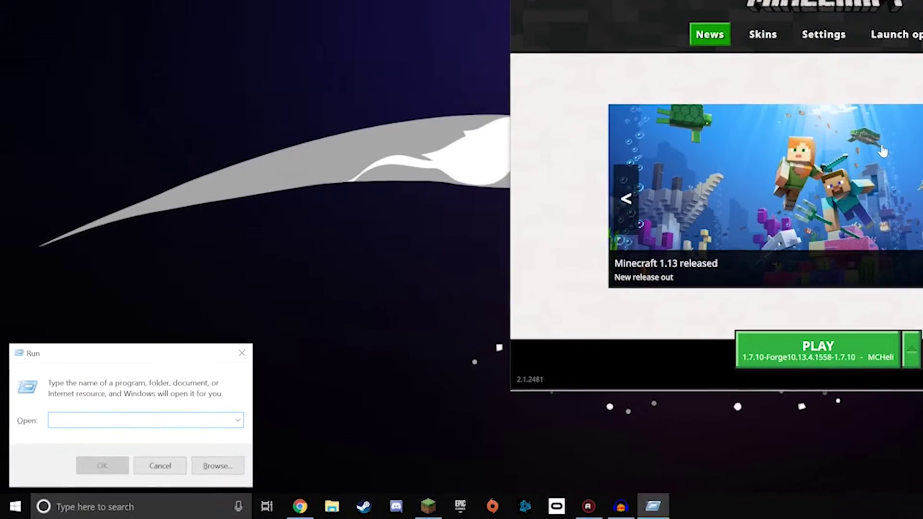
pyautogui.write('%')
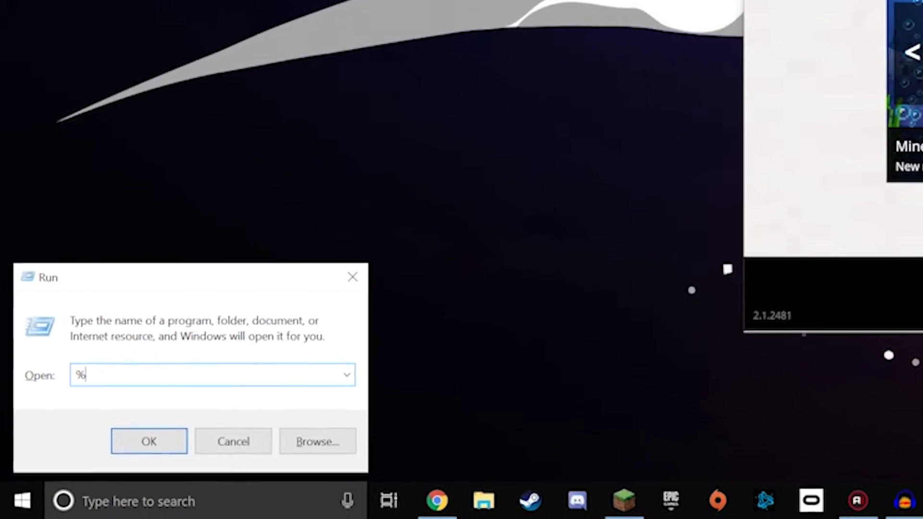
pyautogui.write('appdata')
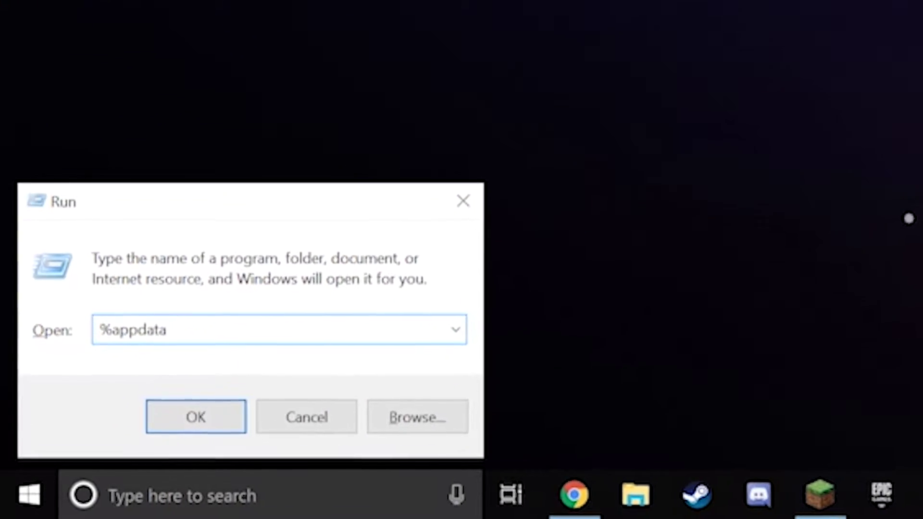
pyautogui.write('%')
pyautogui.press('Return')
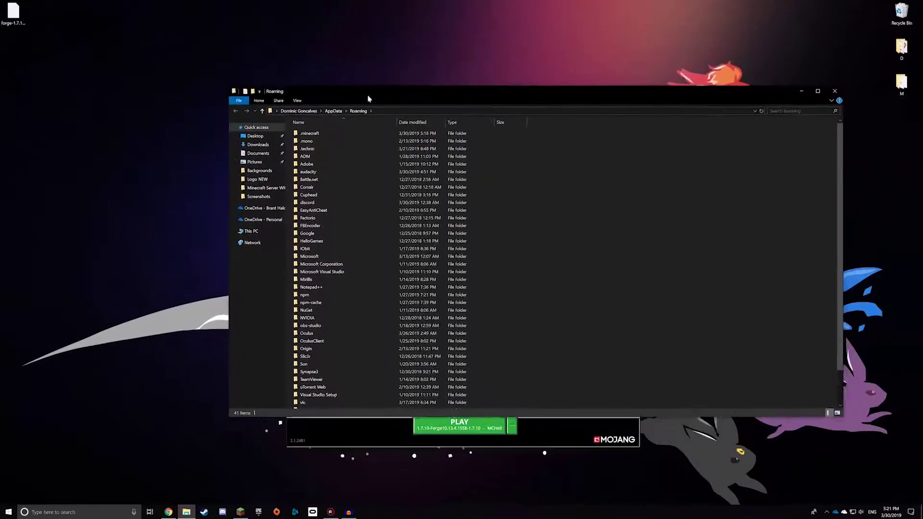
# Maximize Explorer and navigate into the .minecraft\mods folder.
pyautogui.moveTo(514, 89); pyautogui.dragTo(457, 1)
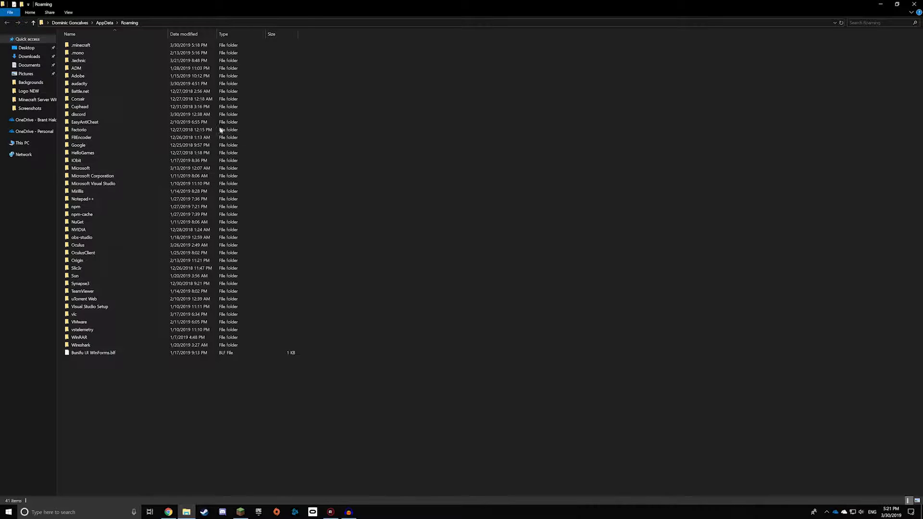
pyautogui.doubleClick(82, 45)
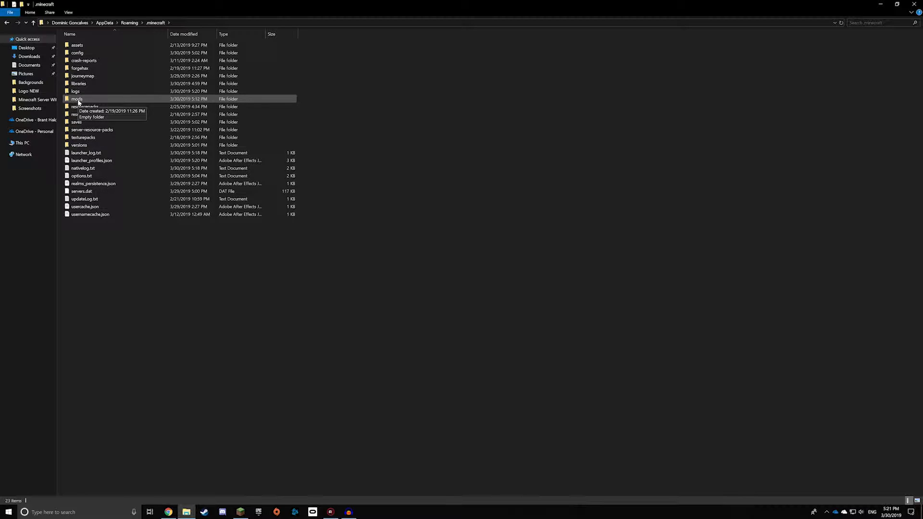
pyautogui.doubleClick(79, 100)
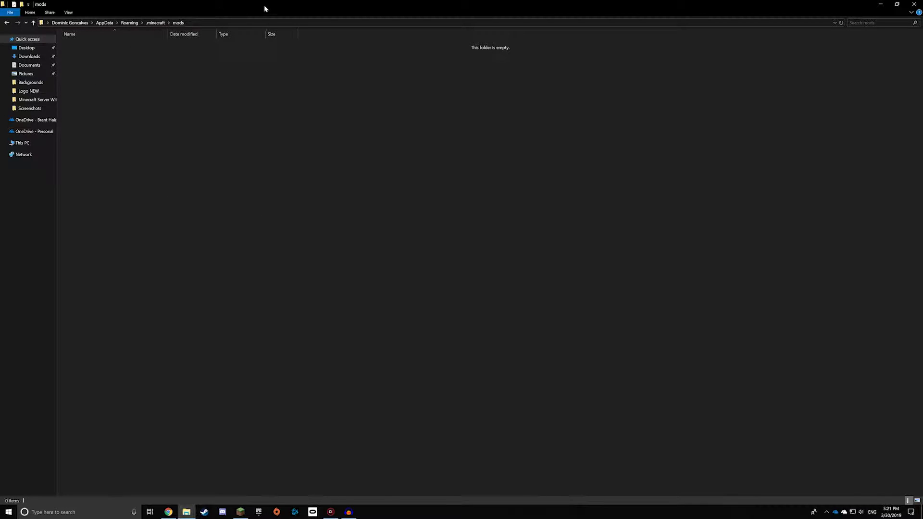
# Drag the mcheli folder from the desktop into mods, then close Explorer.
pyautogui.moveTo(264, 11)
pyautogui.mouseDown()
pyautogui.moveTo(294, 196)
pyautogui.moveTo(415, 193)
pyautogui.mouseUp()
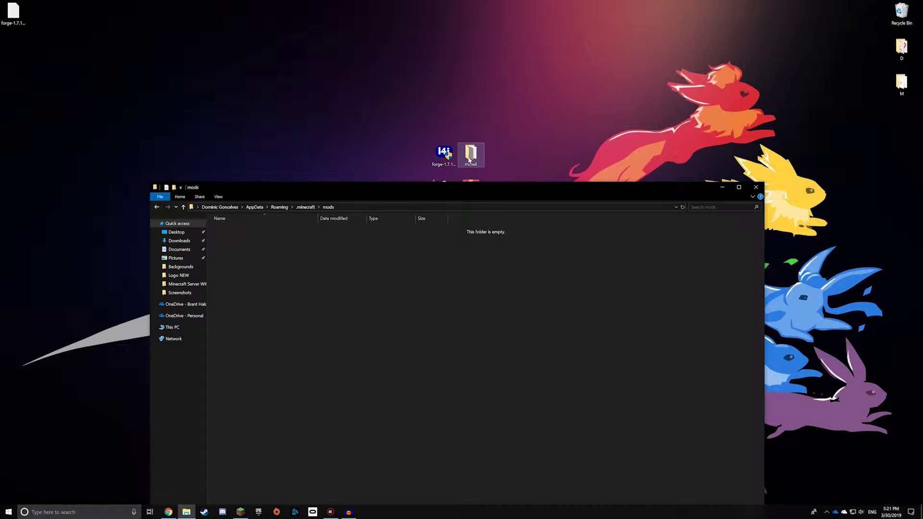
pyautogui.click(472, 163)
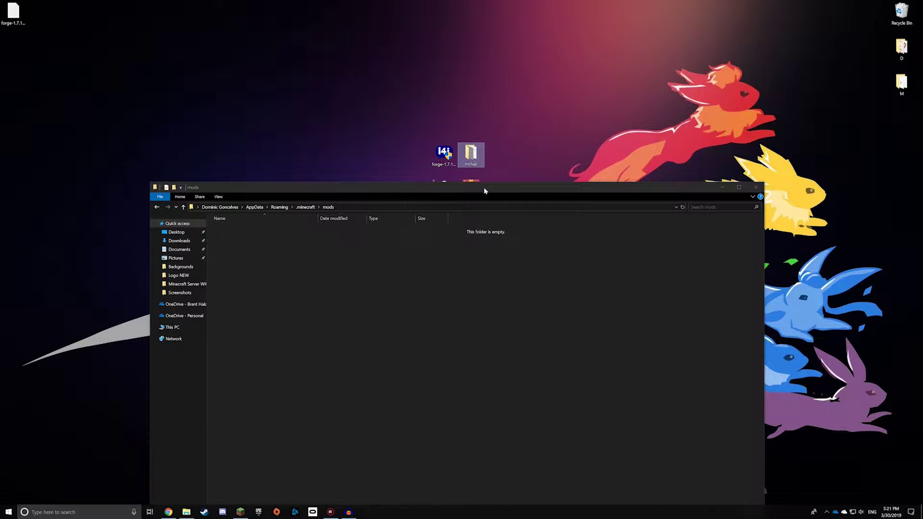
pyautogui.moveTo(471, 156)
pyautogui.mouseDown()
pyautogui.moveTo(497, 187)
pyautogui.moveTo(452, 279)
pyautogui.moveTo(388, 275)
pyautogui.mouseUp()
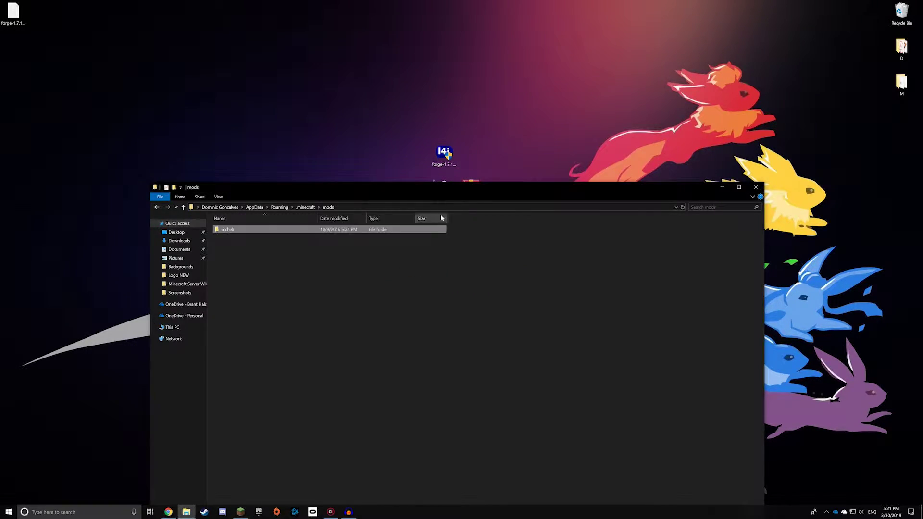
pyautogui.click(756, 187)
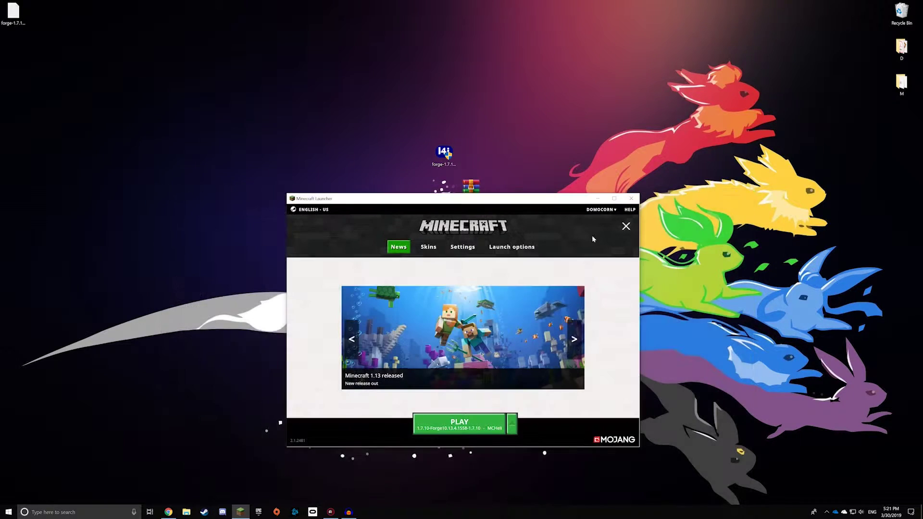
# Launch the MCHeli profile and maximize the Minecraft 1.7.10 Forge window.
pyautogui.click(471, 428)
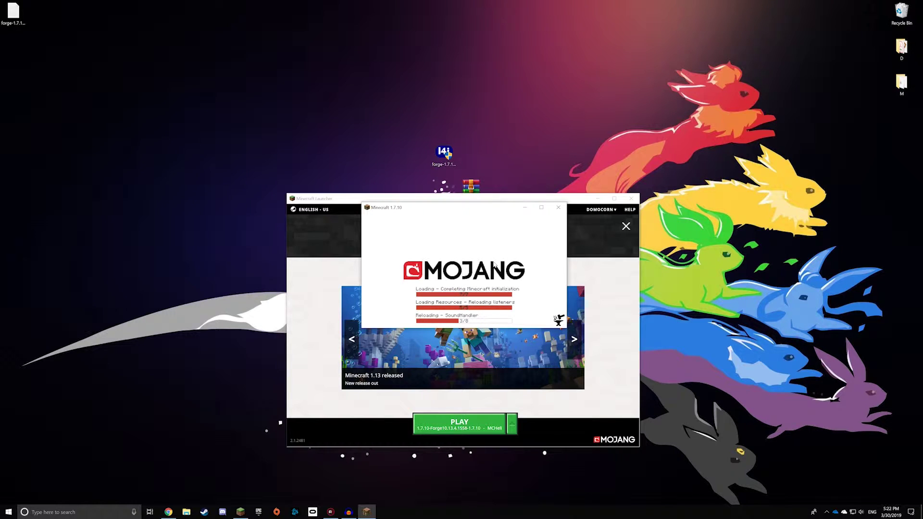
pyautogui.click(541, 208)
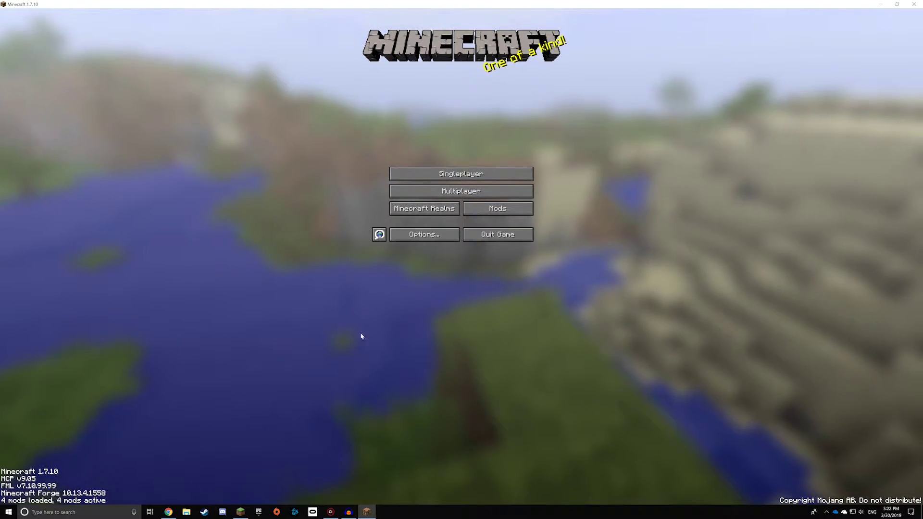
# Load the MCHeli world from the Singleplayer list.
pyautogui.click(474, 175)
pyautogui.click(411, 52)
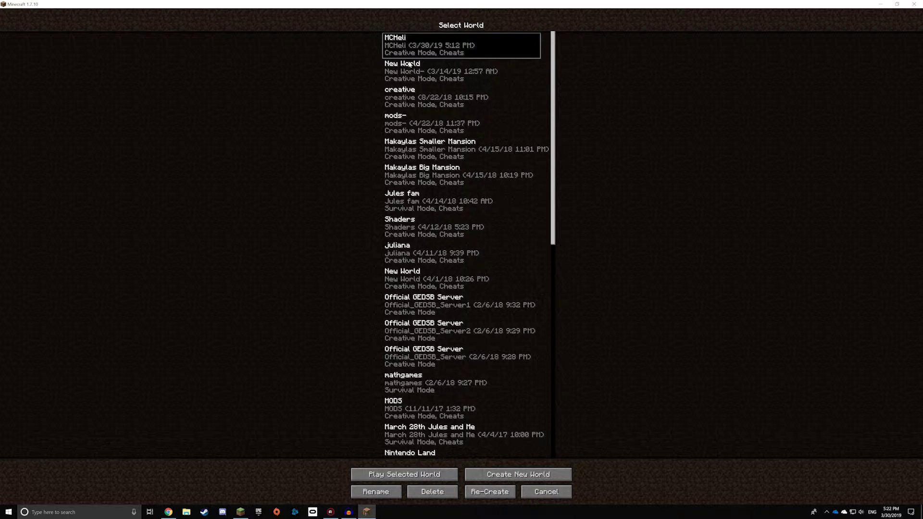
pyautogui.click(417, 476)
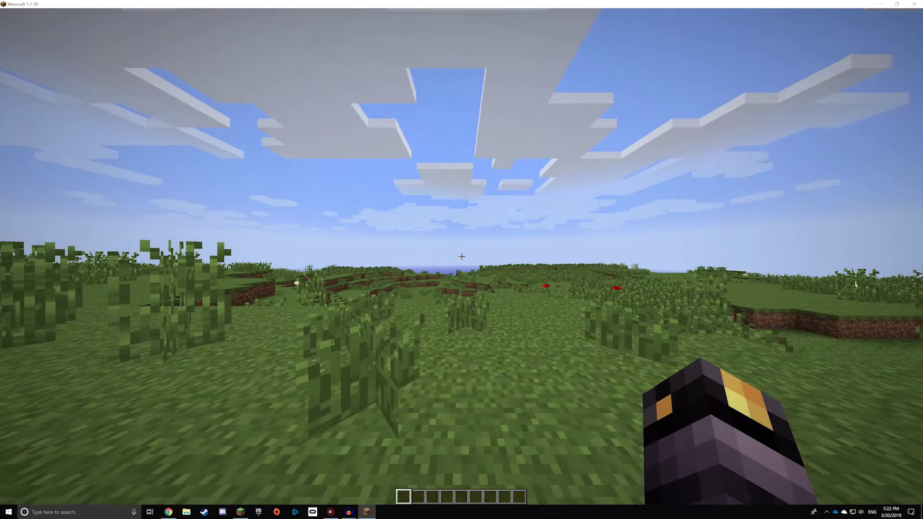
# Put the green M18 smoke grenade from the MC Heli tab in the hotbar and throw it.
pyautogui.press('e')
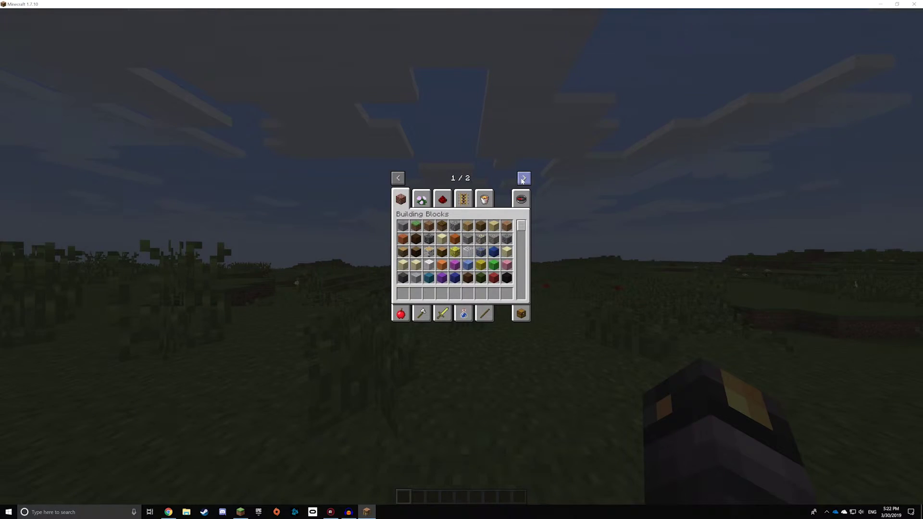
pyautogui.click(524, 178)
pyautogui.click(402, 200)
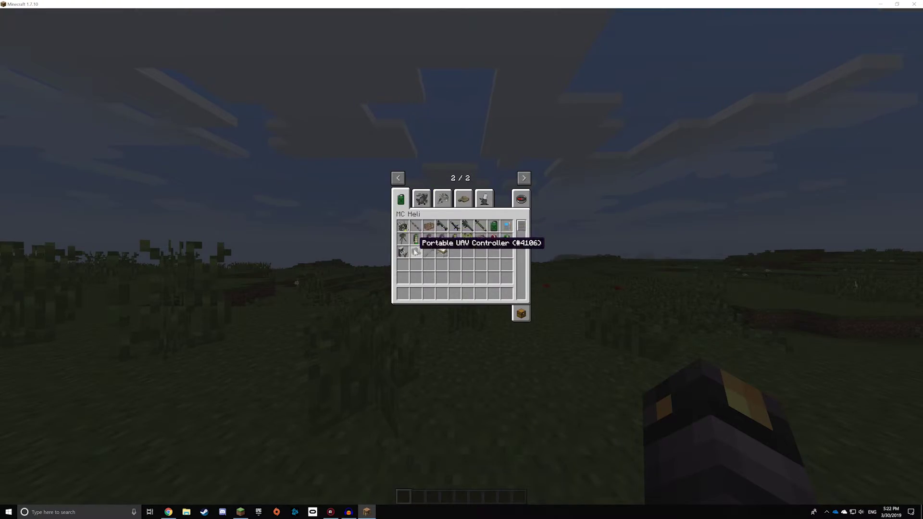
pyautogui.click(416, 238)
pyautogui.click(403, 294)
pyautogui.press('e')
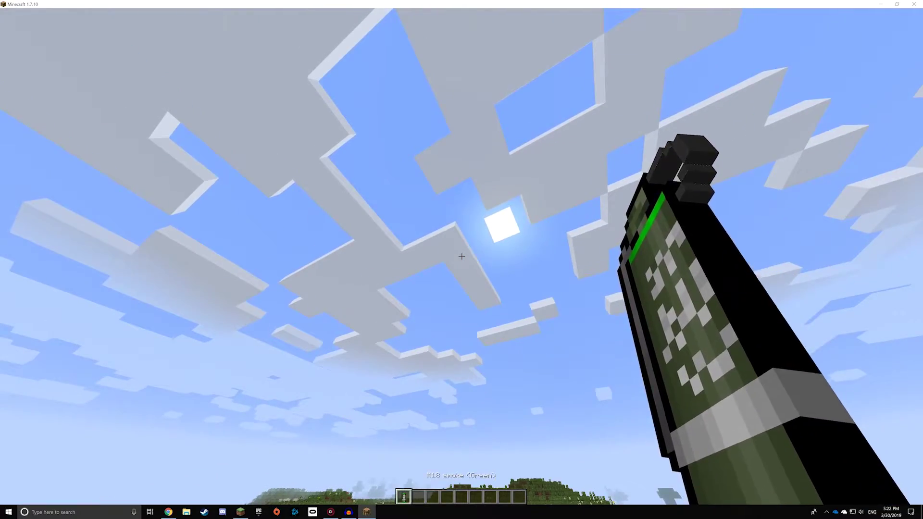
pyautogui.rightClick(462, 257)
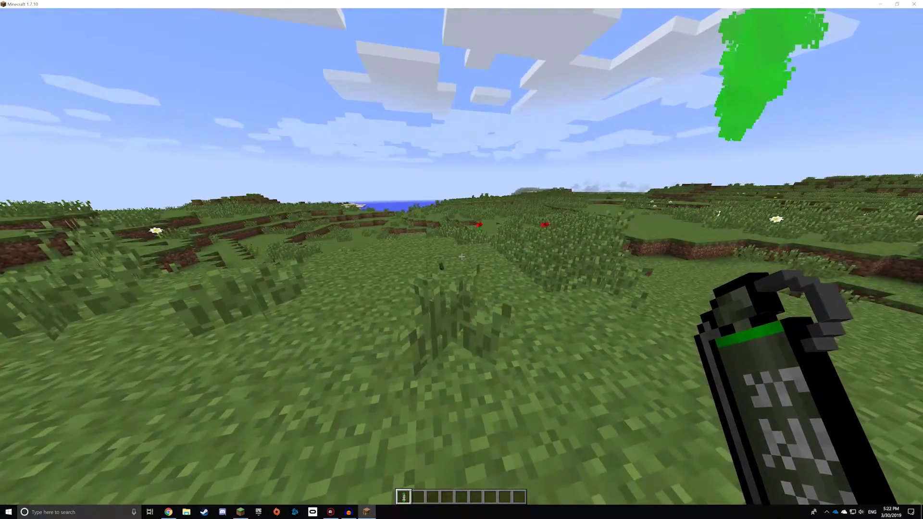
# Delete the smoke grenade from the hotbar and return to the game.
pyautogui.press('e')
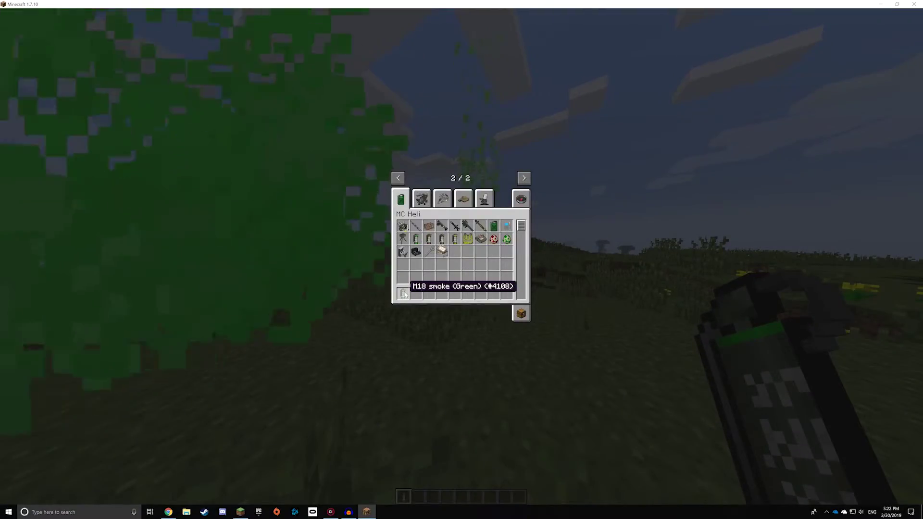
pyautogui.click(403, 294)
pyautogui.click(486, 252)
pyautogui.press('e')
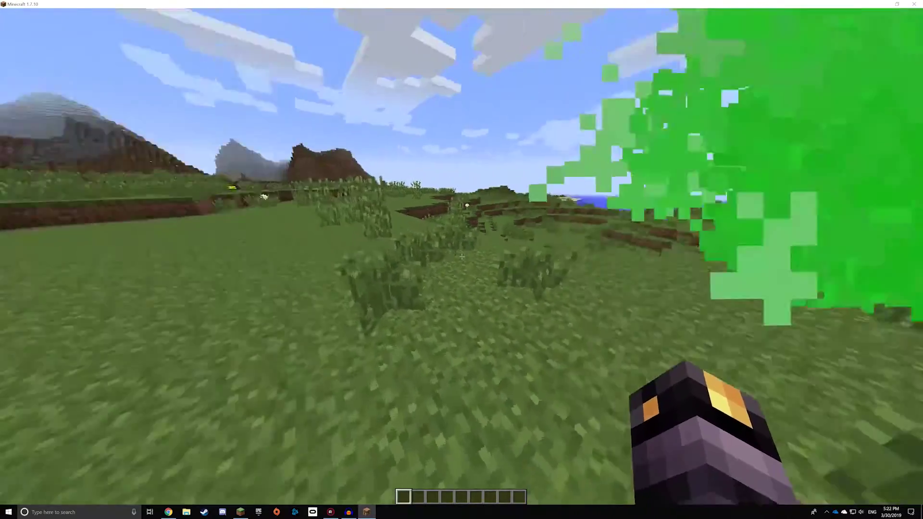
pyautogui.press('e')
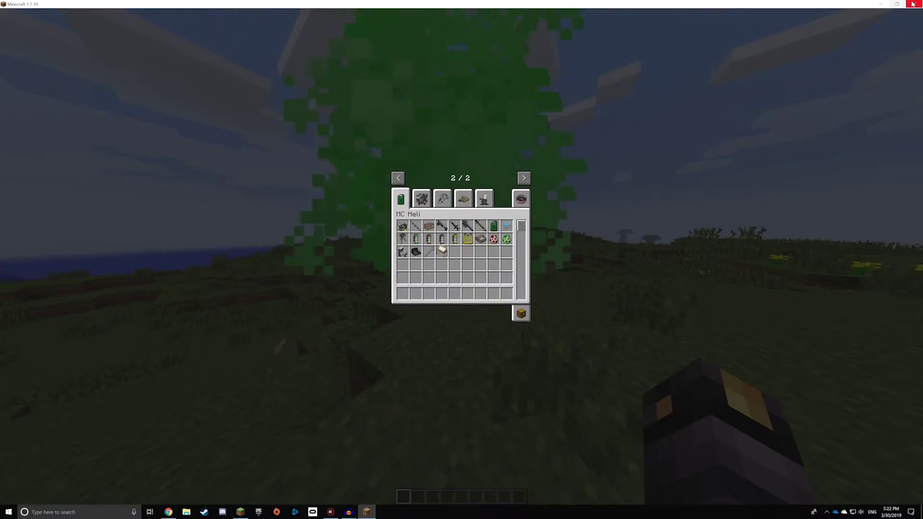
pyautogui.press('e')
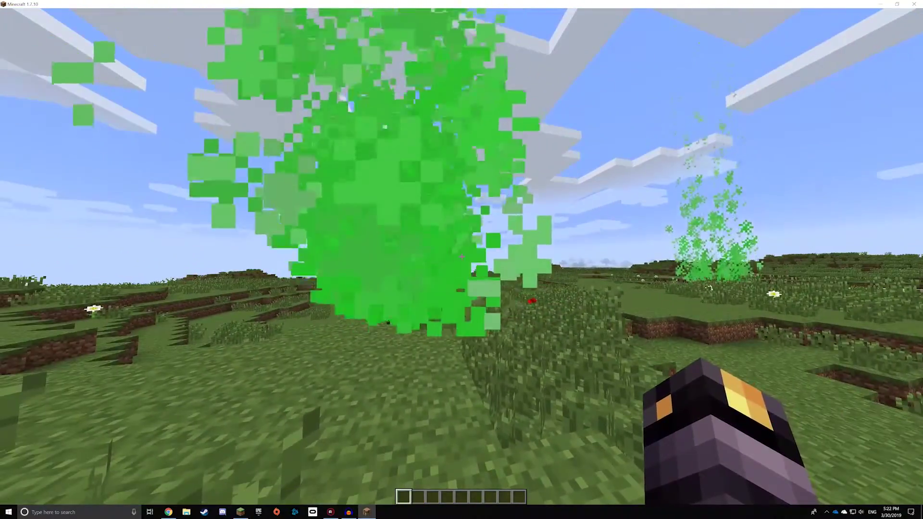
# Quit Minecraft and move the MC1.7.10 mcheli zip beside the Forge installer on the desktop.
pyautogui.press('e')
pyautogui.click(919, 4)
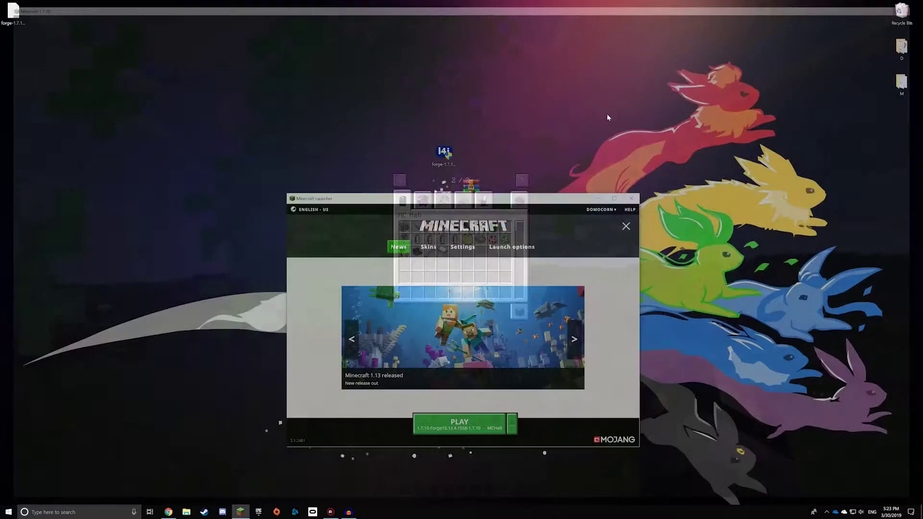
pyautogui.moveTo(475, 193); pyautogui.dragTo(470, 155)
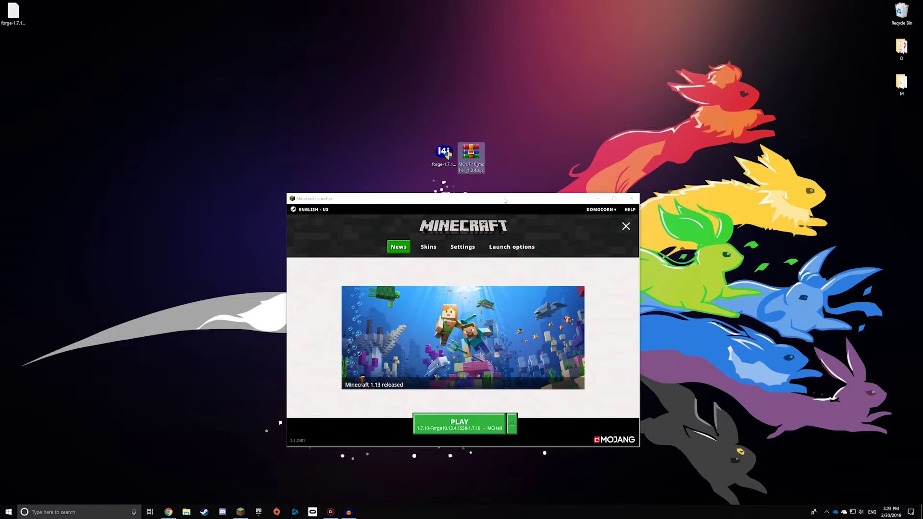